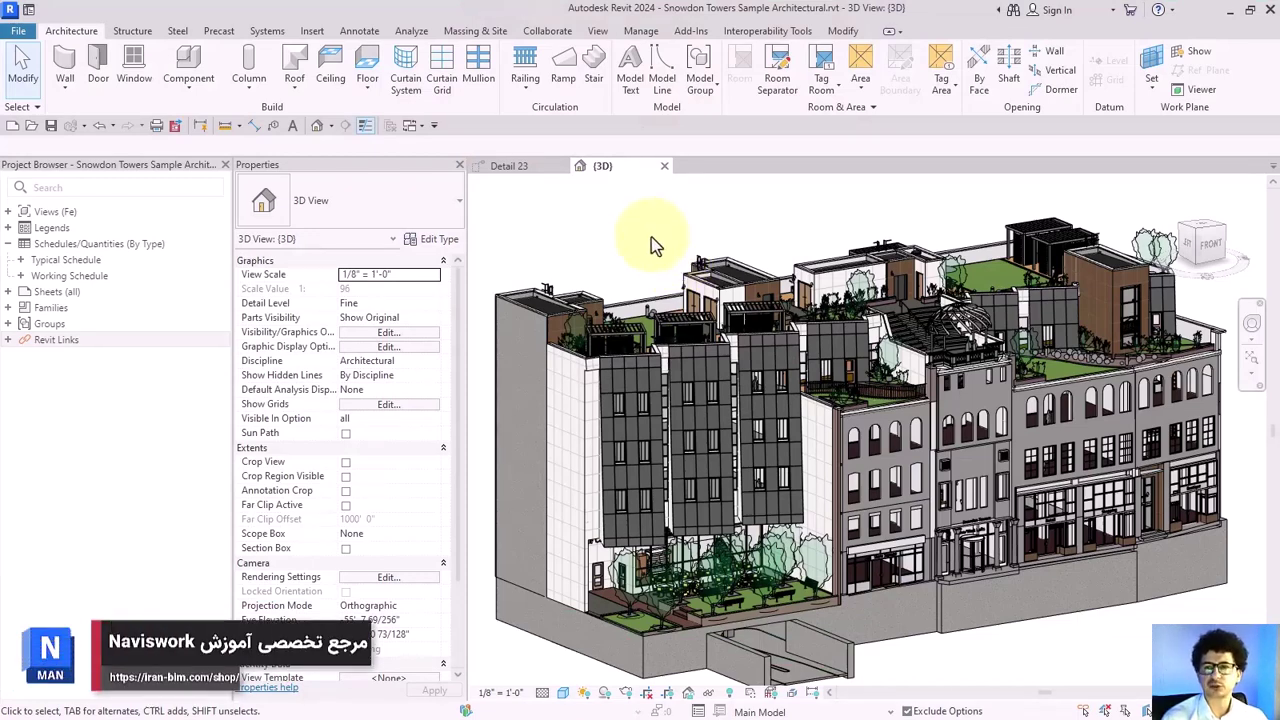
# - Start an NWC export of Snowdon Towers Sample Architectural and open its Navisworks settings
pyautogui.moveTo(651, 240); pyautogui.dragTo(585, 271, button='middle')
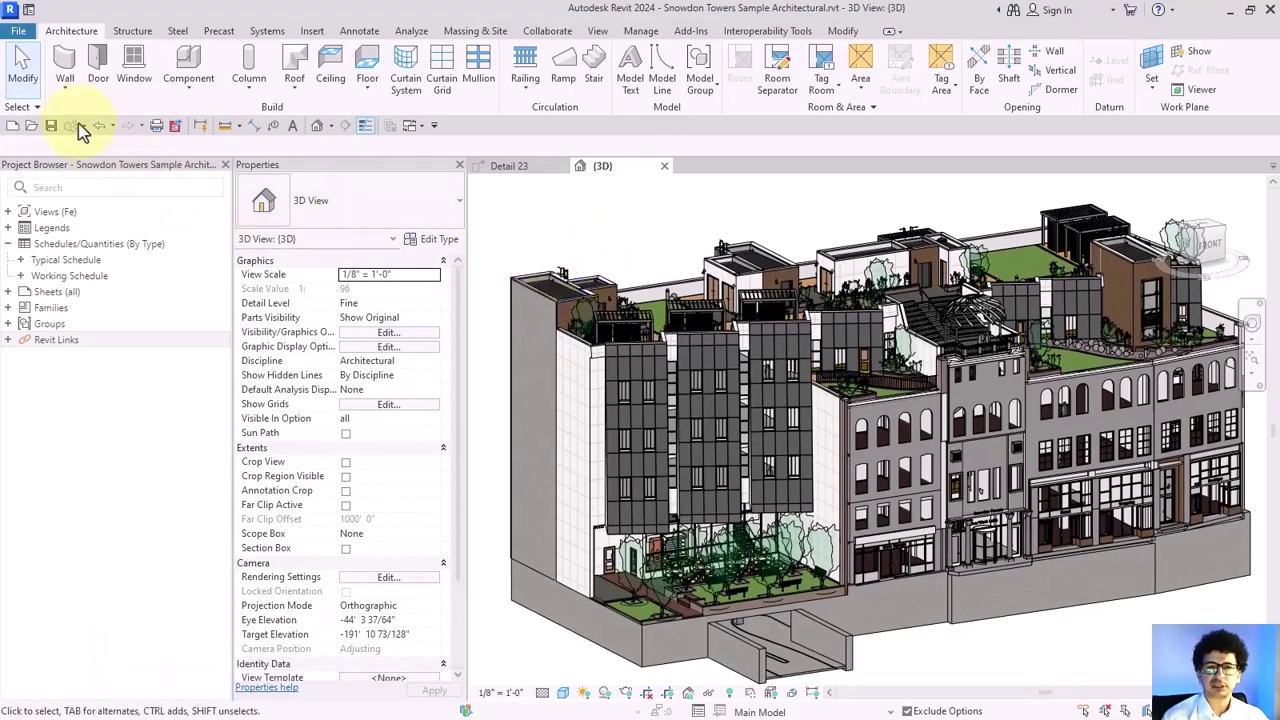
pyautogui.click(25, 33)
pyautogui.moveTo(60, 261)
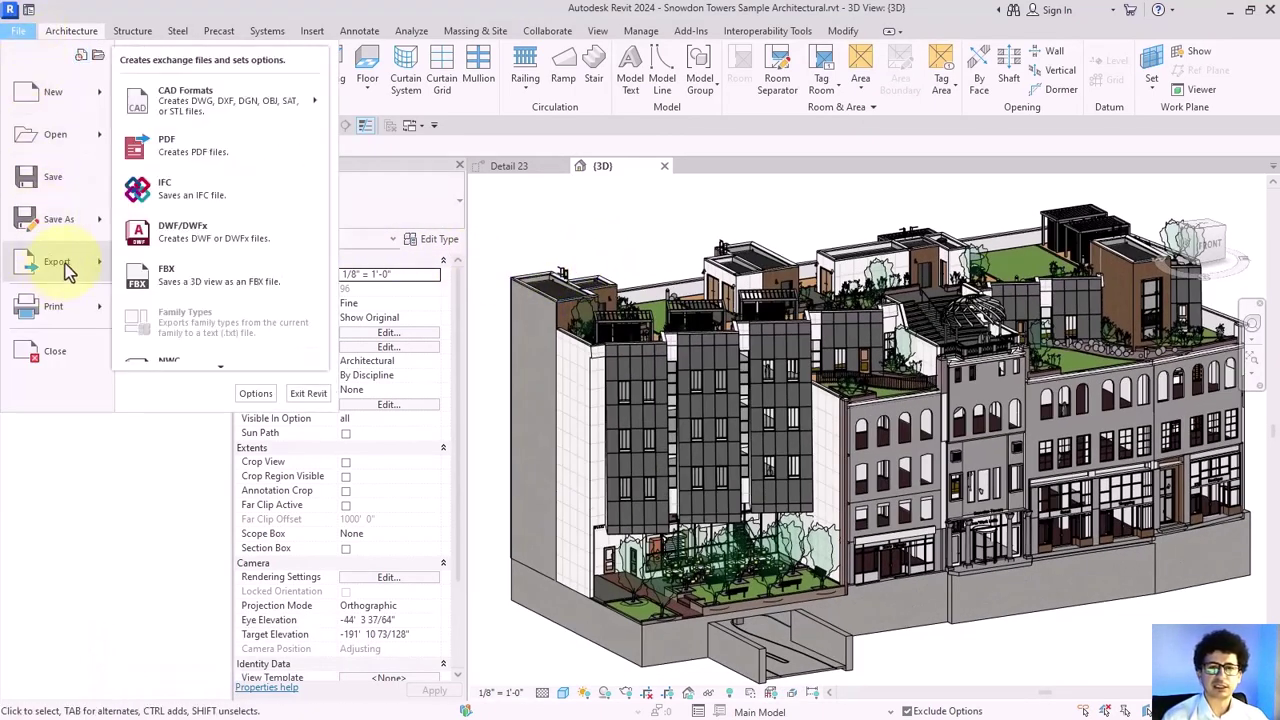
pyautogui.scroll(-1, 183, 357)
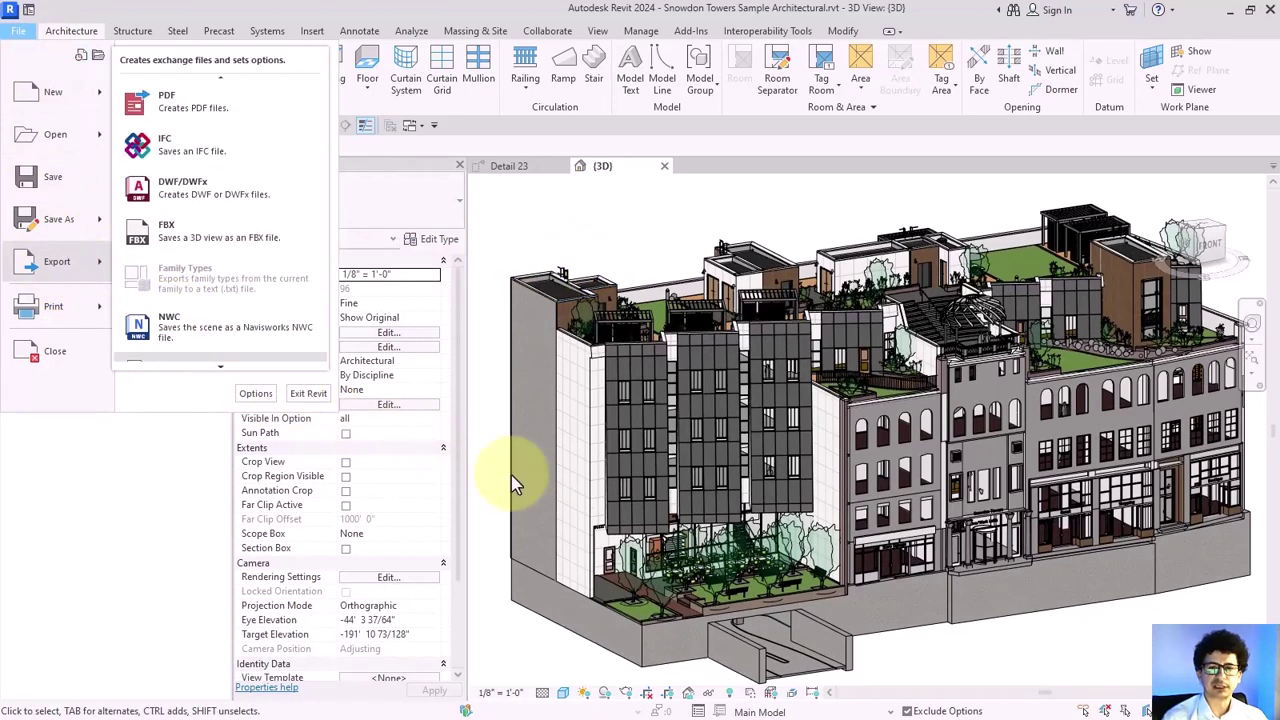
pyautogui.click(177, 360)
pyautogui.click(534, 593)
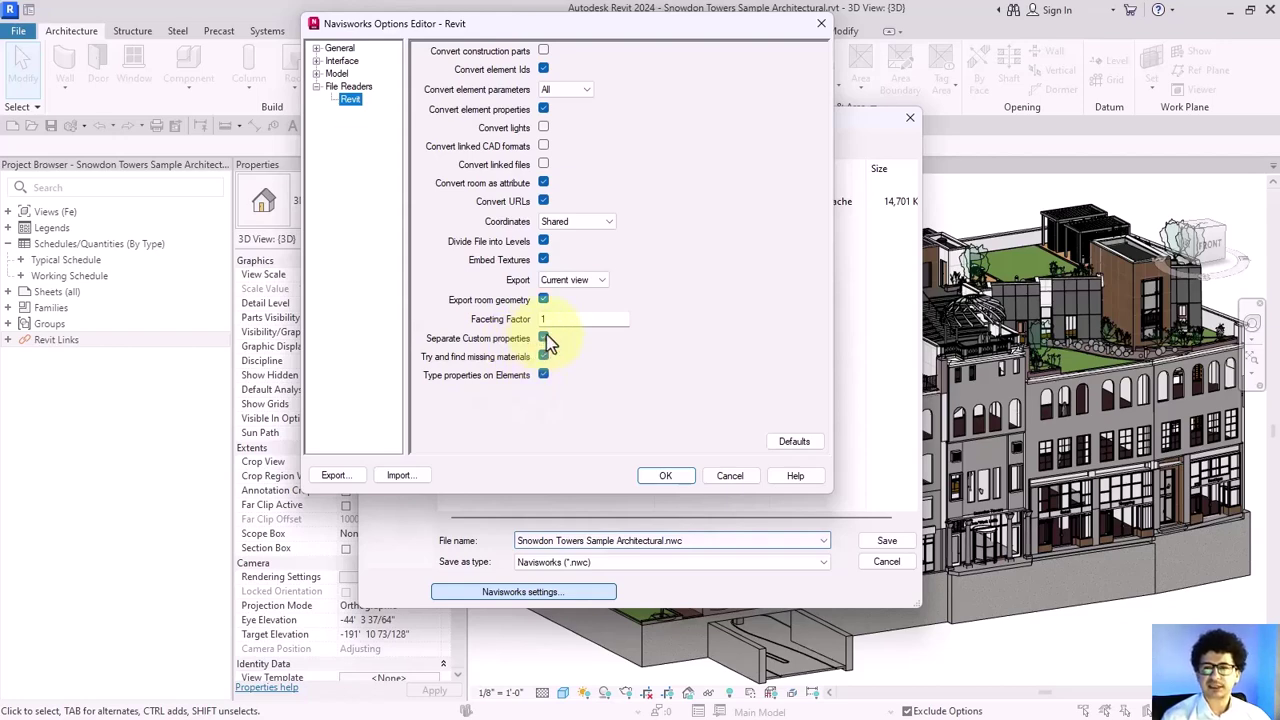
# - Cancel the NWC export and create Param 1 as a Text project parameter for all categories
pyautogui.click(730, 476)
pyautogui.click(880, 562)
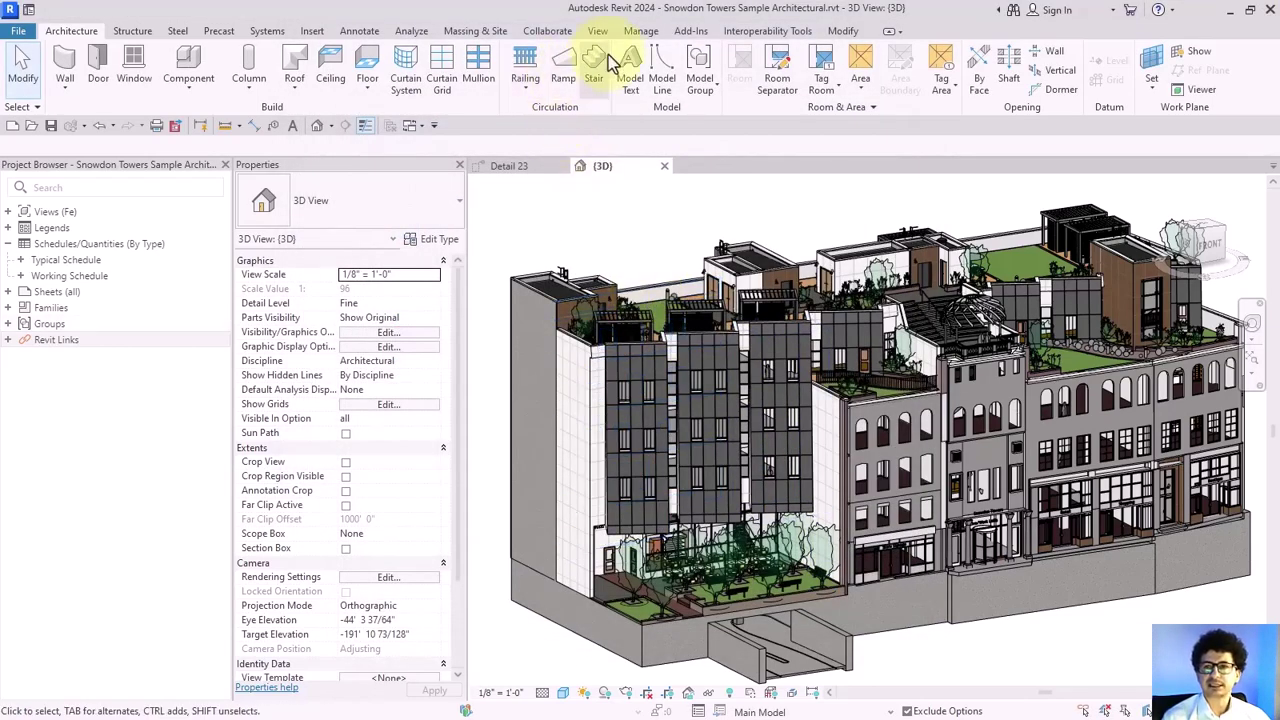
pyautogui.click(638, 31)
pyautogui.click(310, 51)
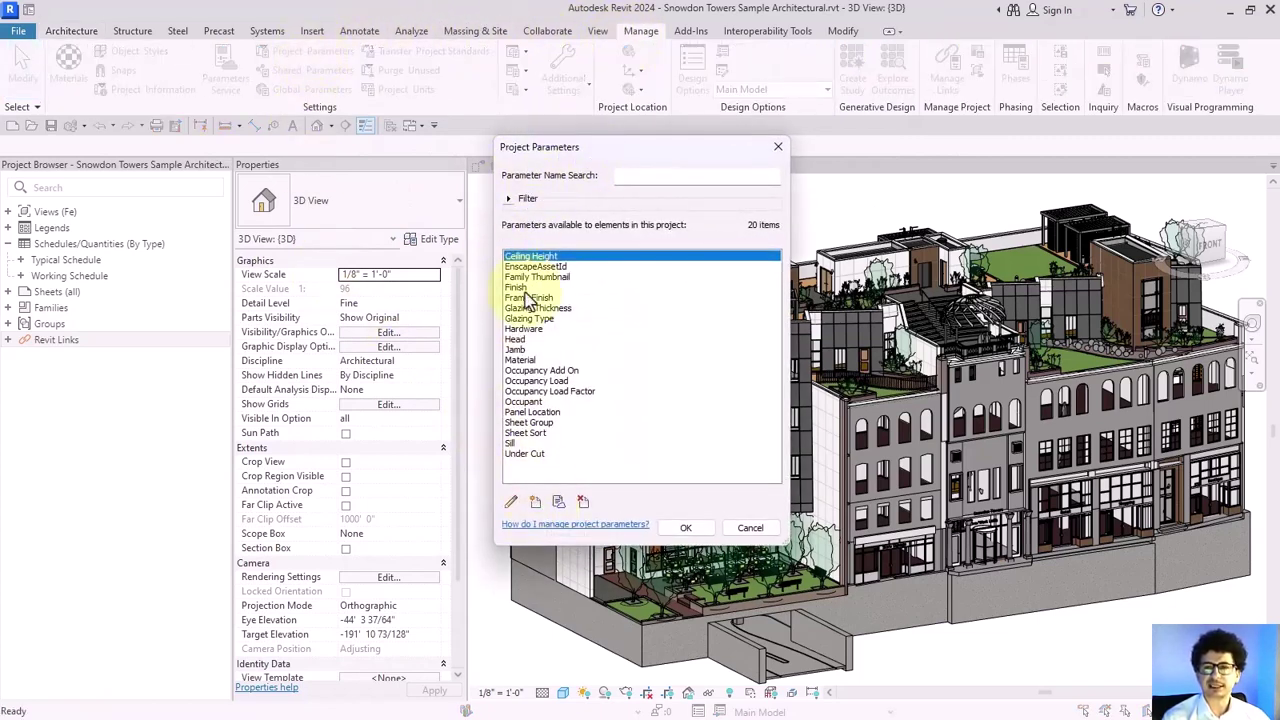
pyautogui.click(534, 501)
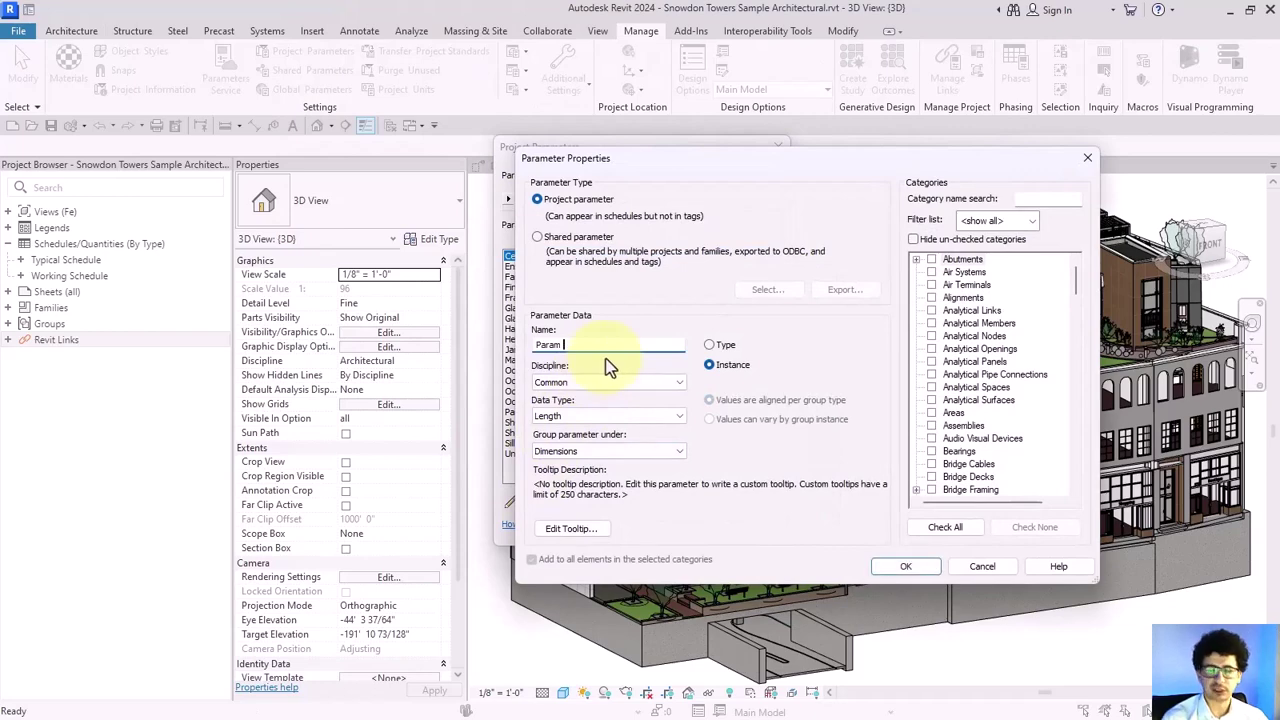
pyautogui.click(578, 416)
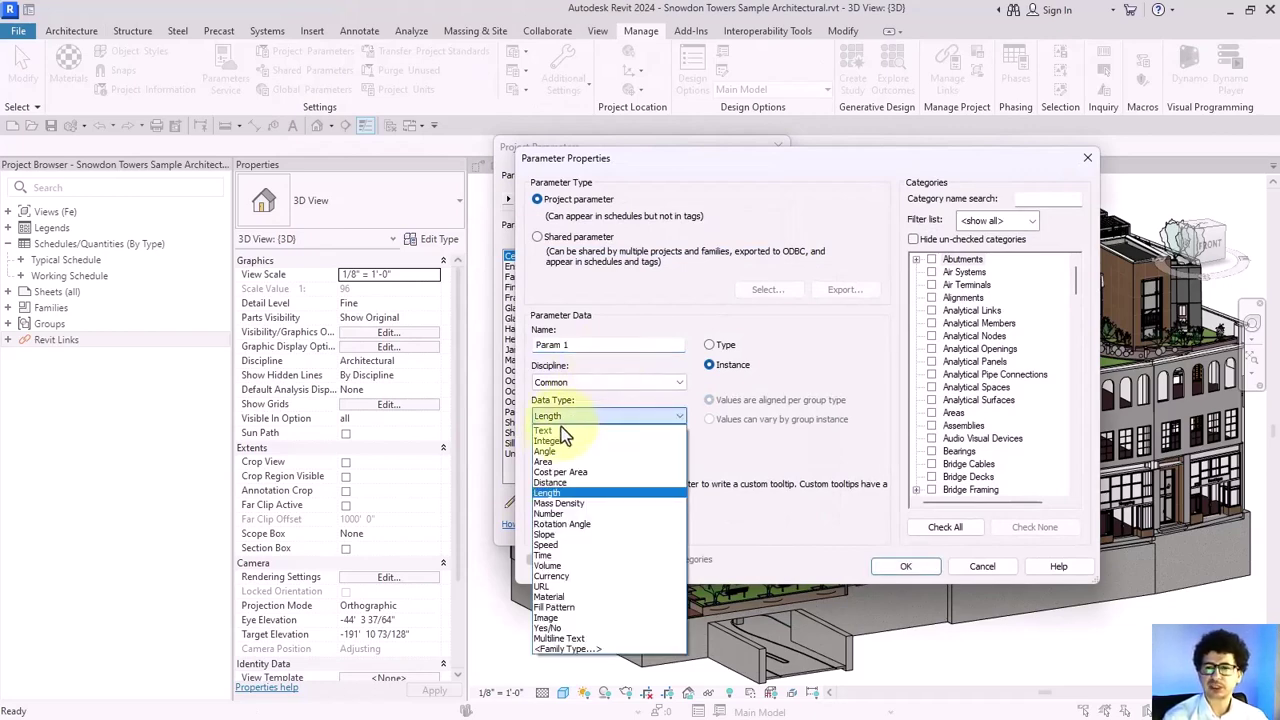
pyautogui.click(570, 437)
pyautogui.click(958, 528)
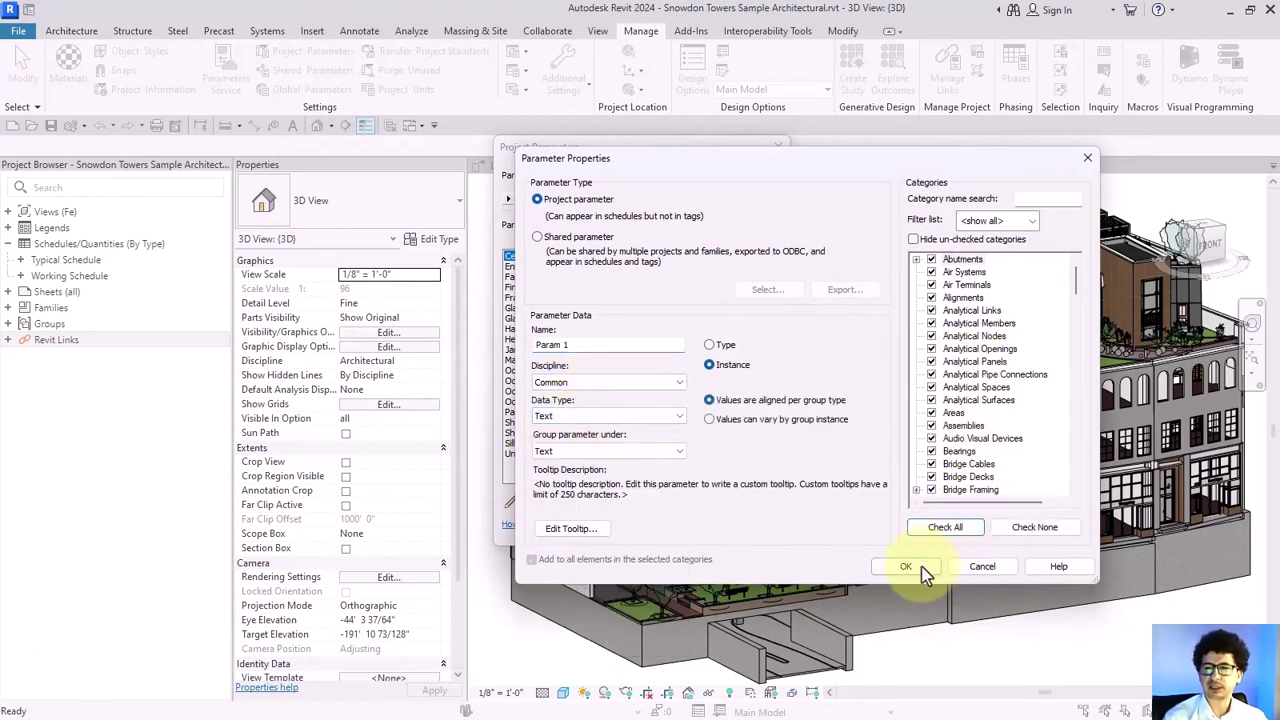
pyautogui.click(916, 570)
# - Create Param 2 as a Text project parameter applied to all categories
pyautogui.click(529, 500)
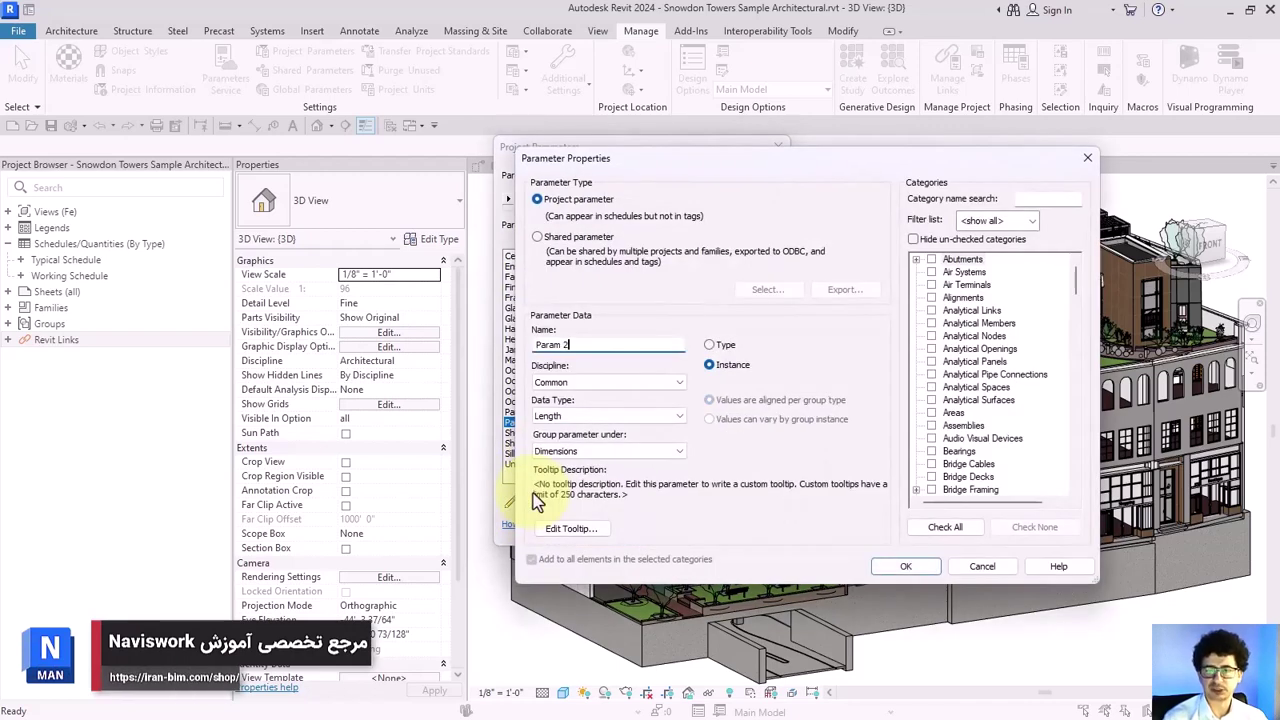
pyautogui.click(552, 415)
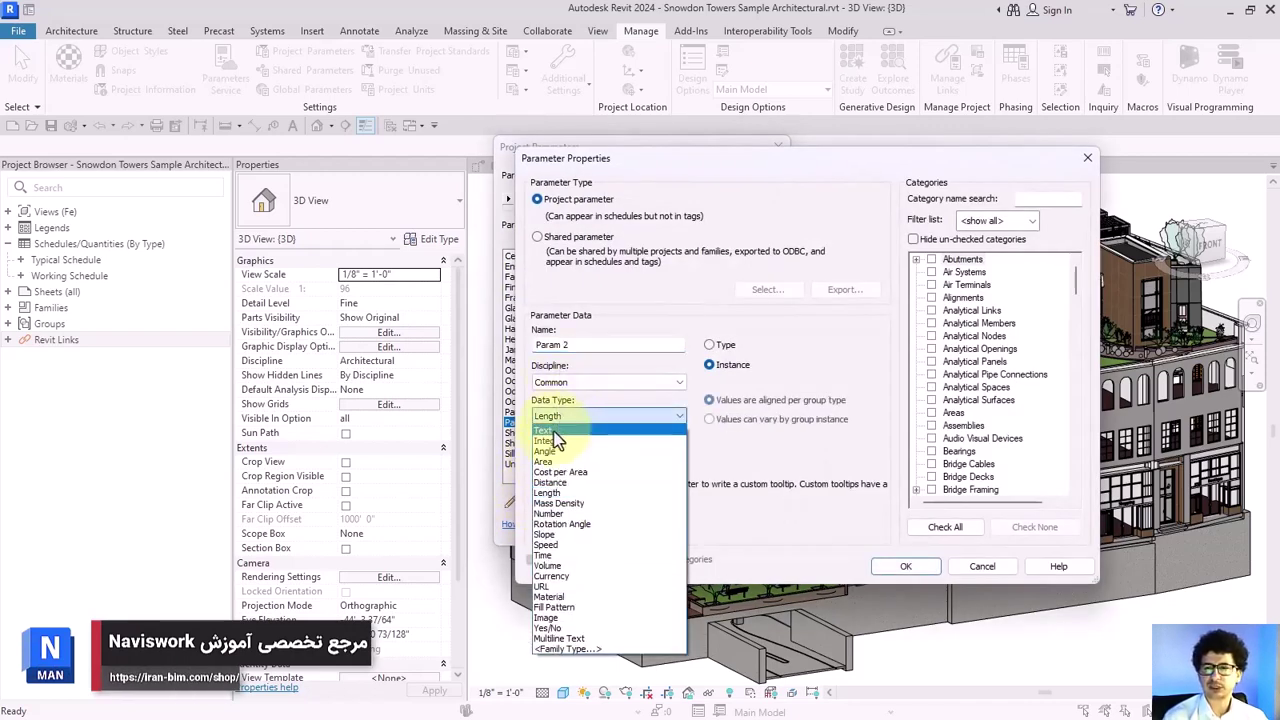
pyautogui.click(554, 431)
pyautogui.click(600, 416)
pyautogui.click(554, 431)
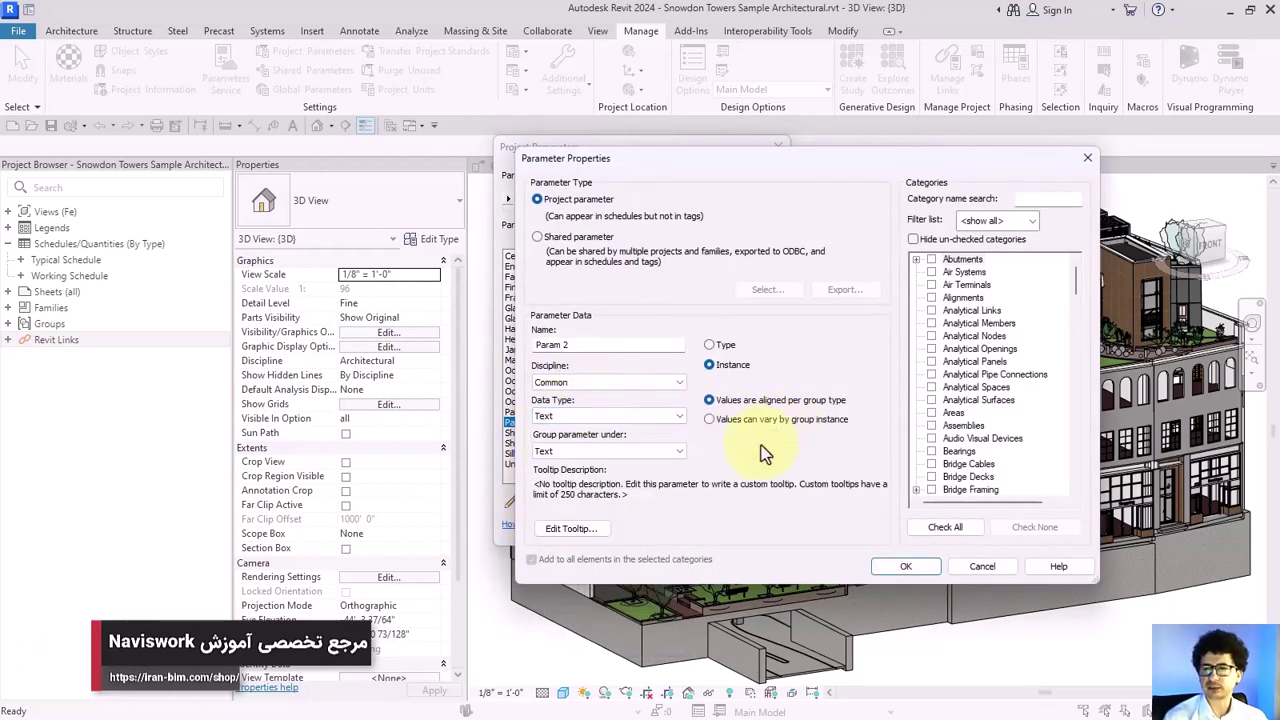
pyautogui.click(945, 527)
pyautogui.click(905, 566)
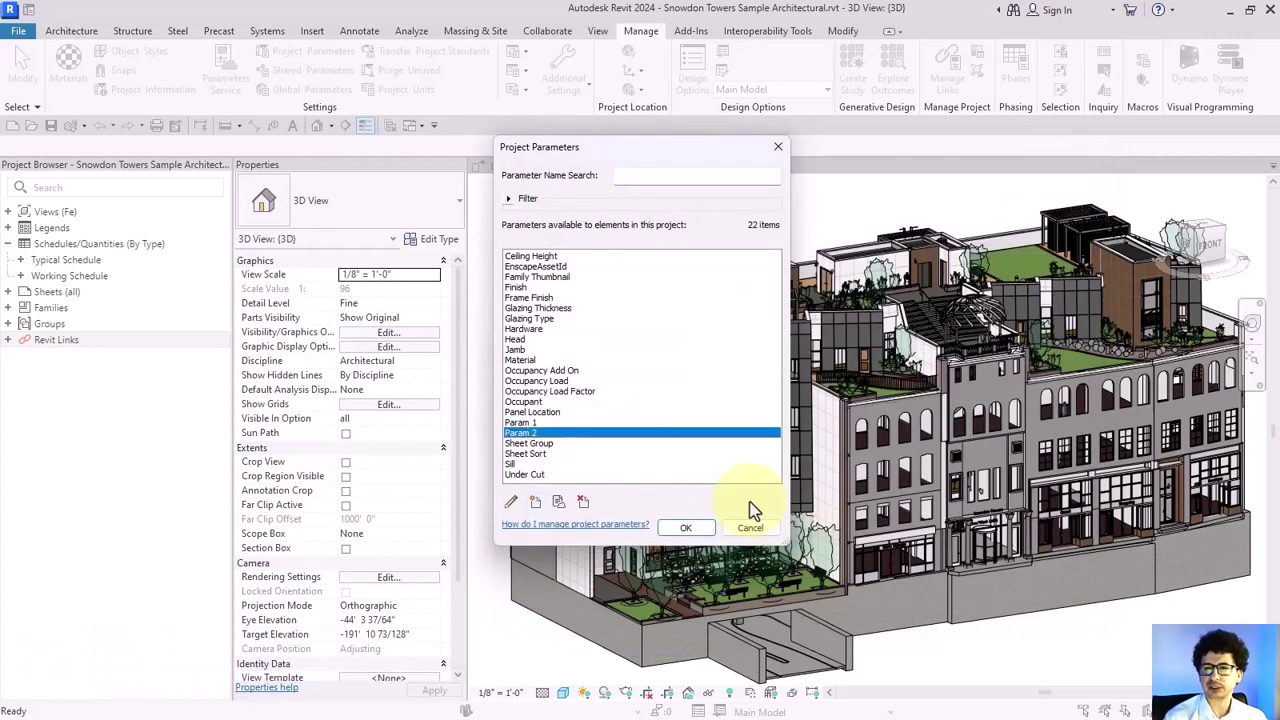
# - Create Param 3 as a Text project parameter applied to all categories
pyautogui.click(536, 502)
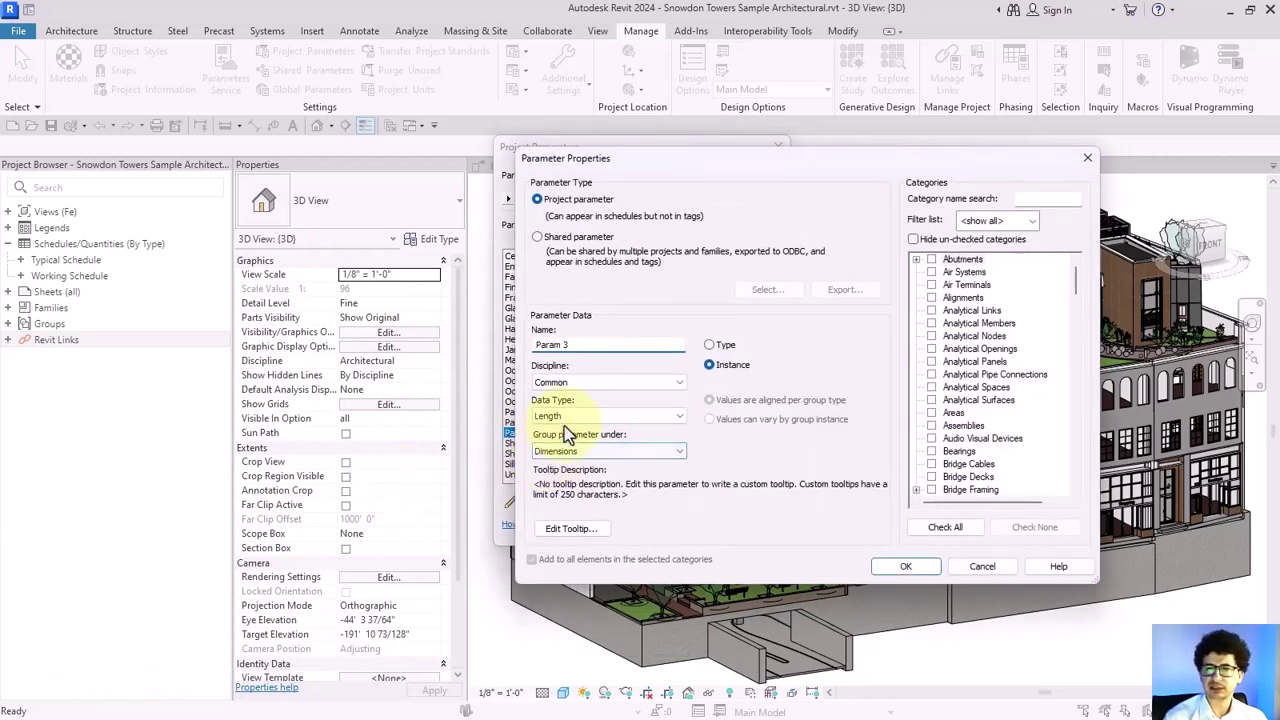
pyautogui.click(580, 414)
pyautogui.click(571, 432)
pyautogui.click(945, 527)
pyautogui.click(620, 435)
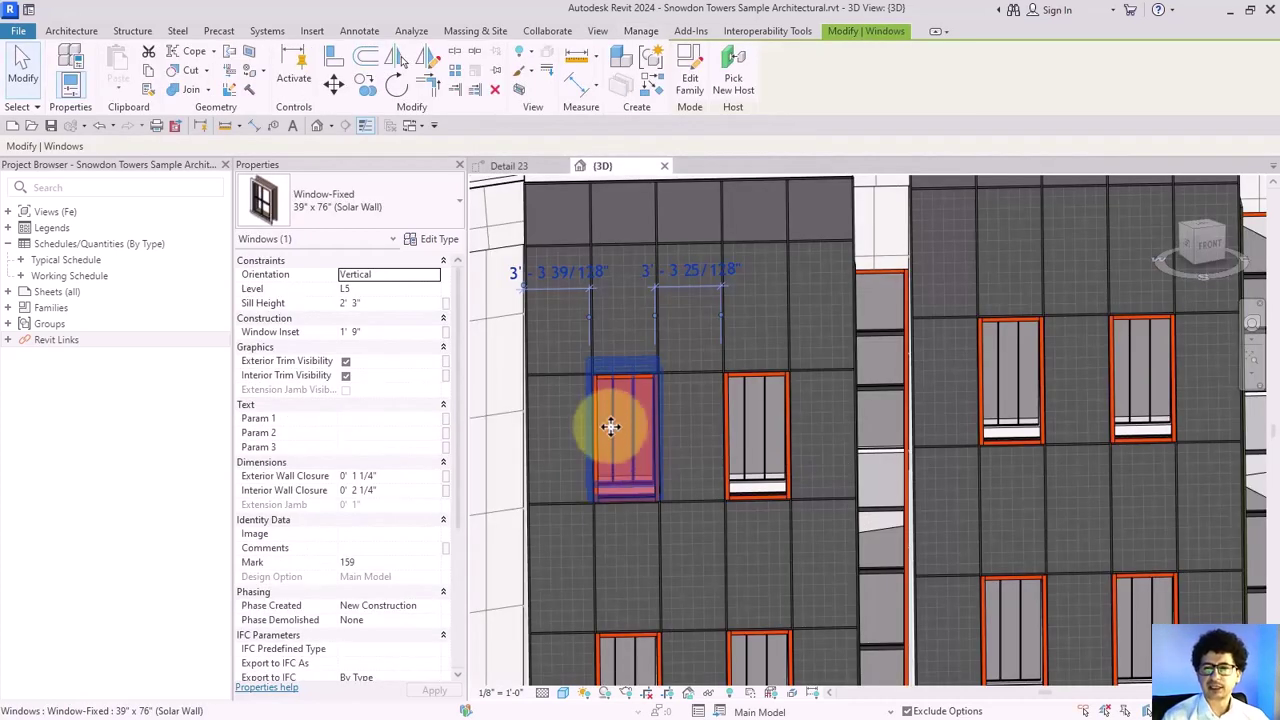
pyautogui.moveTo(610, 427)
pyautogui.keyDown('shift'); pyautogui.mouseDown(button='middle')
pyautogui.moveTo(680, 434)
pyautogui.moveTo(620, 363)
pyautogui.moveTo(648, 420)
pyautogui.moveTo(622, 427)
pyautogui.mouseUp(button='middle'); pyautogui.keyUp('shift')
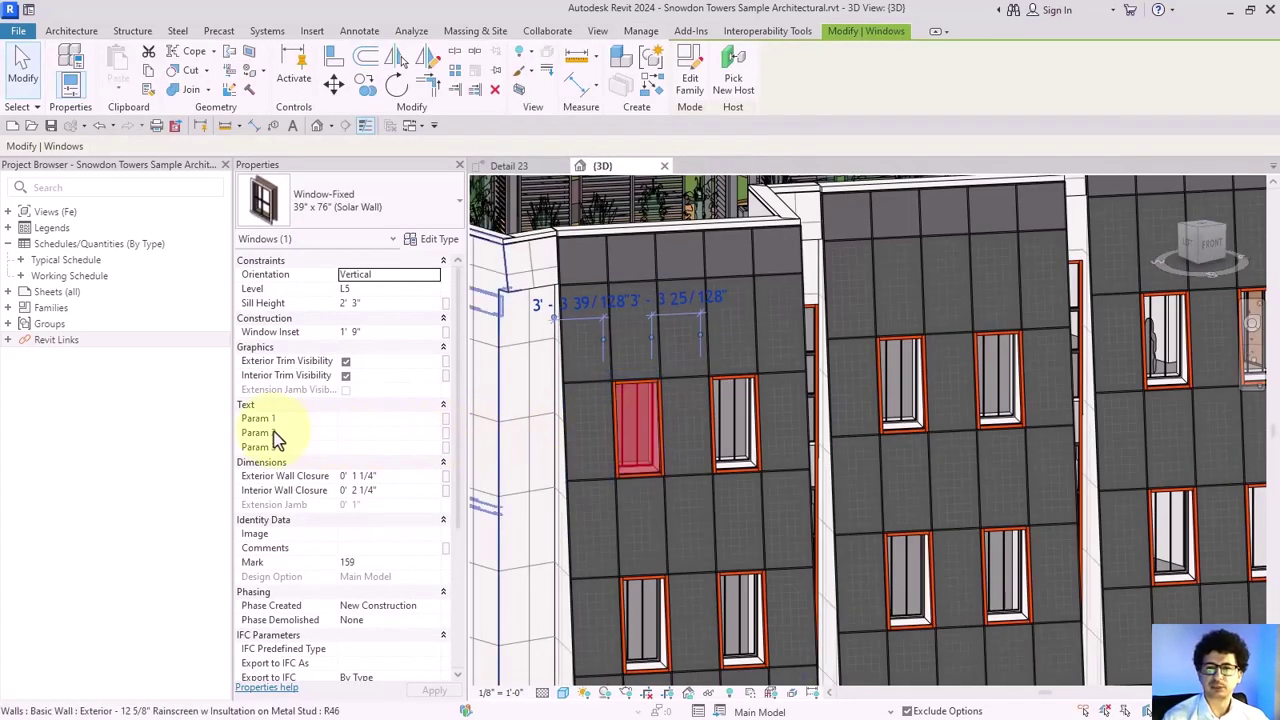
# - Select all Solar Wall windows in view and set Param 1, 2, 3 to A, B, C
pyautogui.rightClick(658, 430)
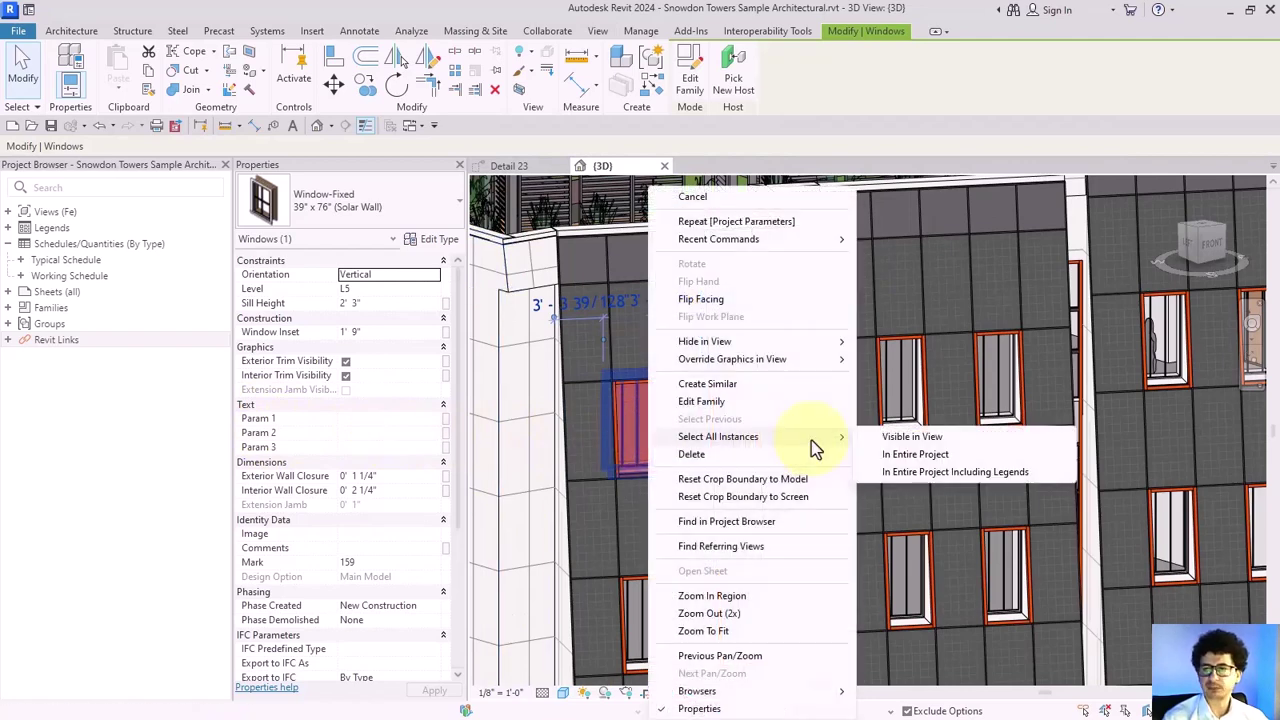
pyautogui.click(900, 436)
pyautogui.click(358, 420)
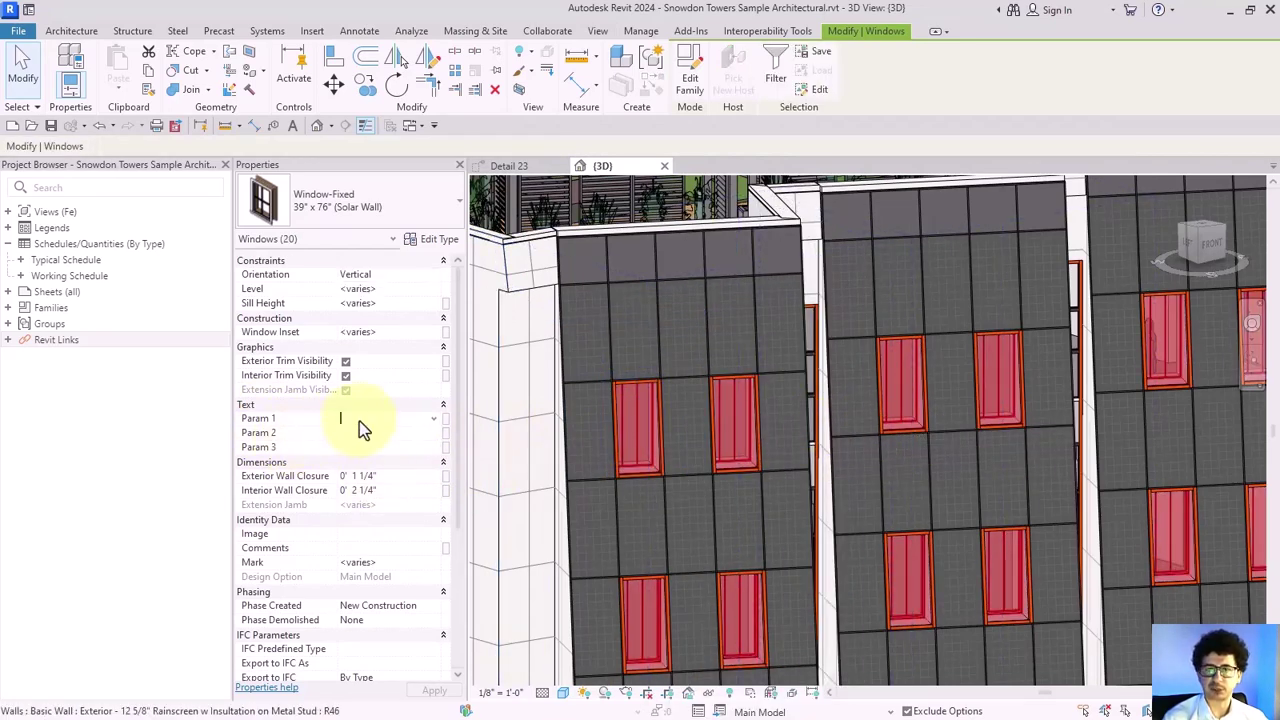
pyautogui.write('A')
pyautogui.click(348, 432)
pyautogui.write('CV')
pyautogui.click(344, 432)
pyautogui.press('BackSpace')
pyautogui.click(343, 436)
pyautogui.write('B')
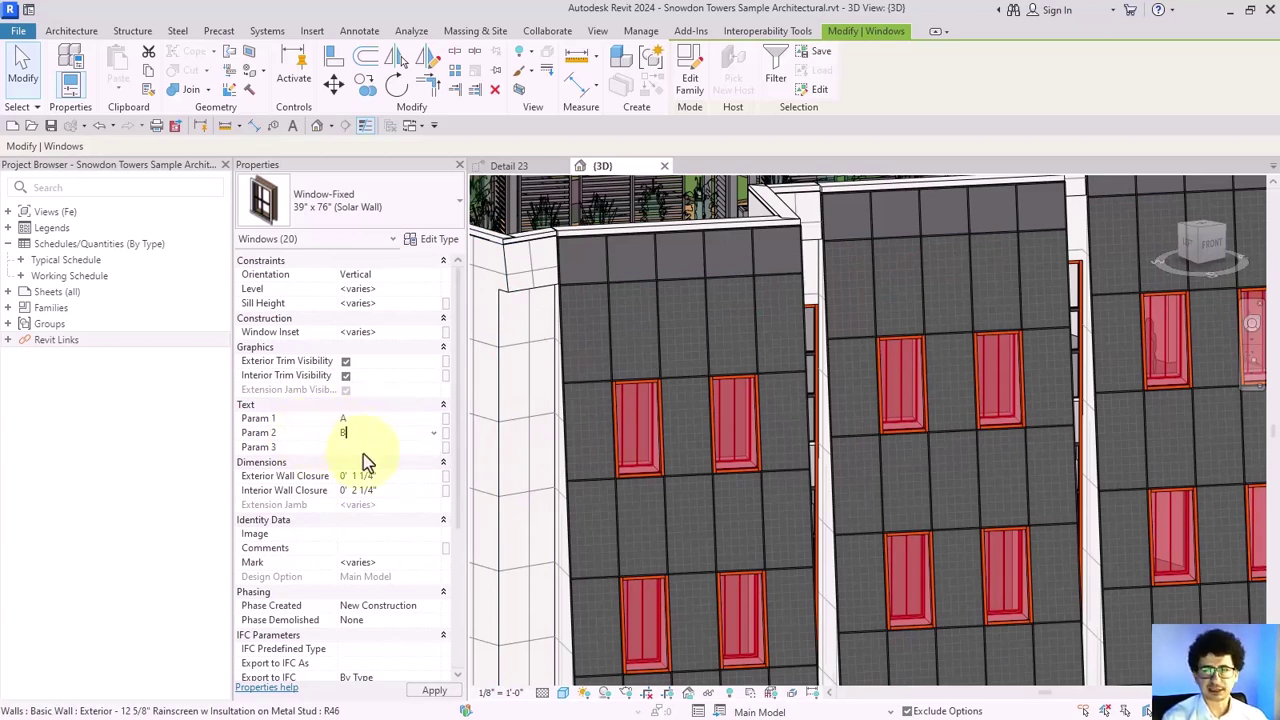
pyautogui.click(343, 450)
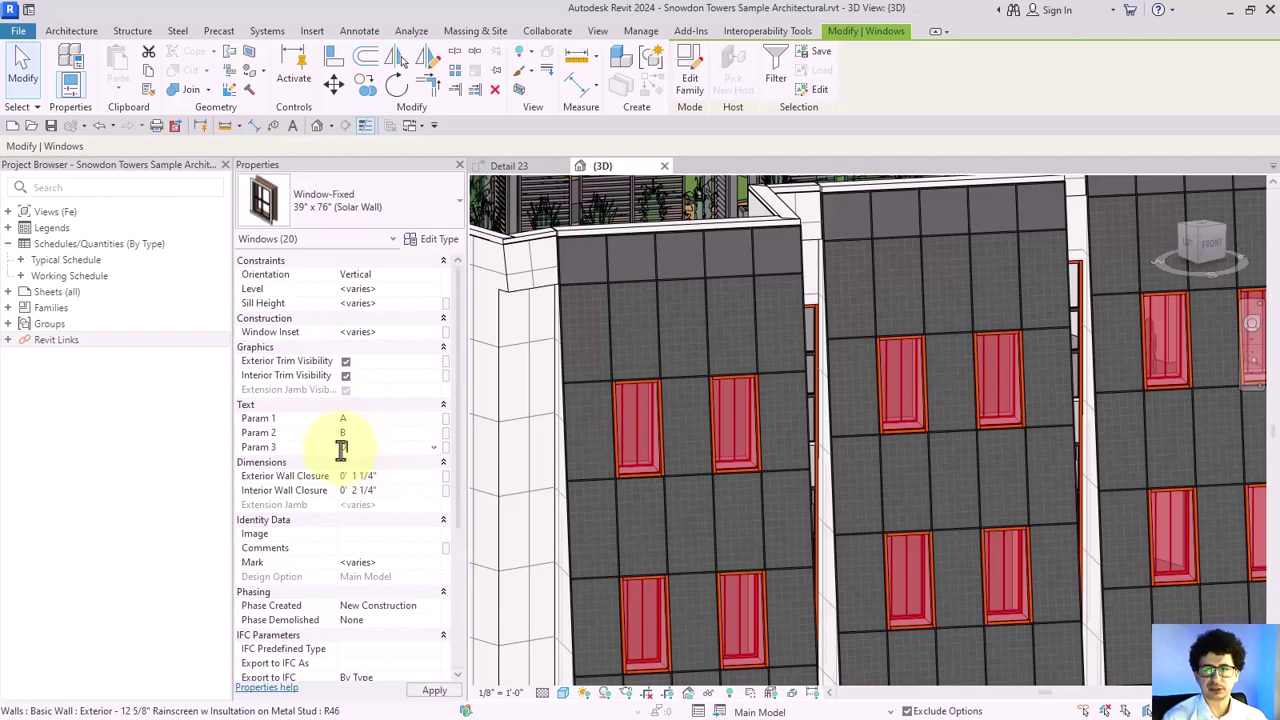
pyautogui.click(341, 450)
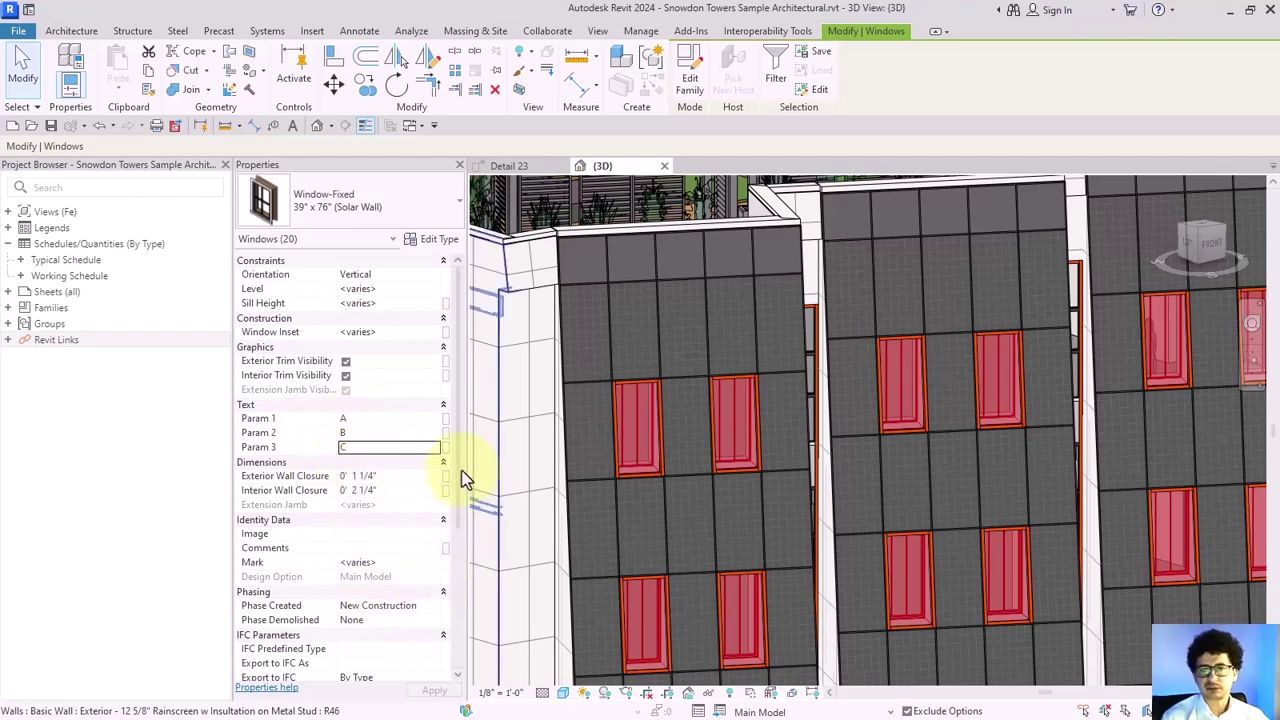
# - Set the windows' Sill value to 01 and clear the selection
pyautogui.moveTo(460, 469); pyautogui.dragTo(452, 610)
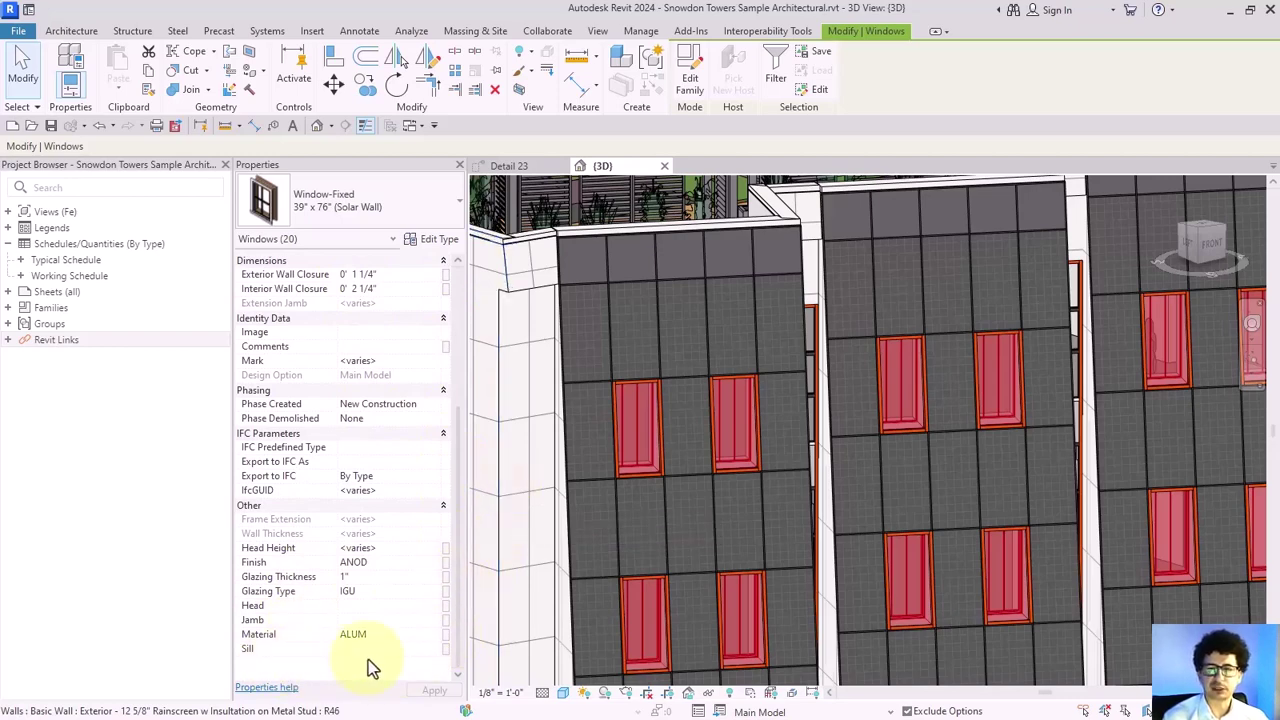
pyautogui.write('01')
pyautogui.click(370, 620)
pyautogui.scroll(-5, 635, 455)
pyautogui.click(575, 340)
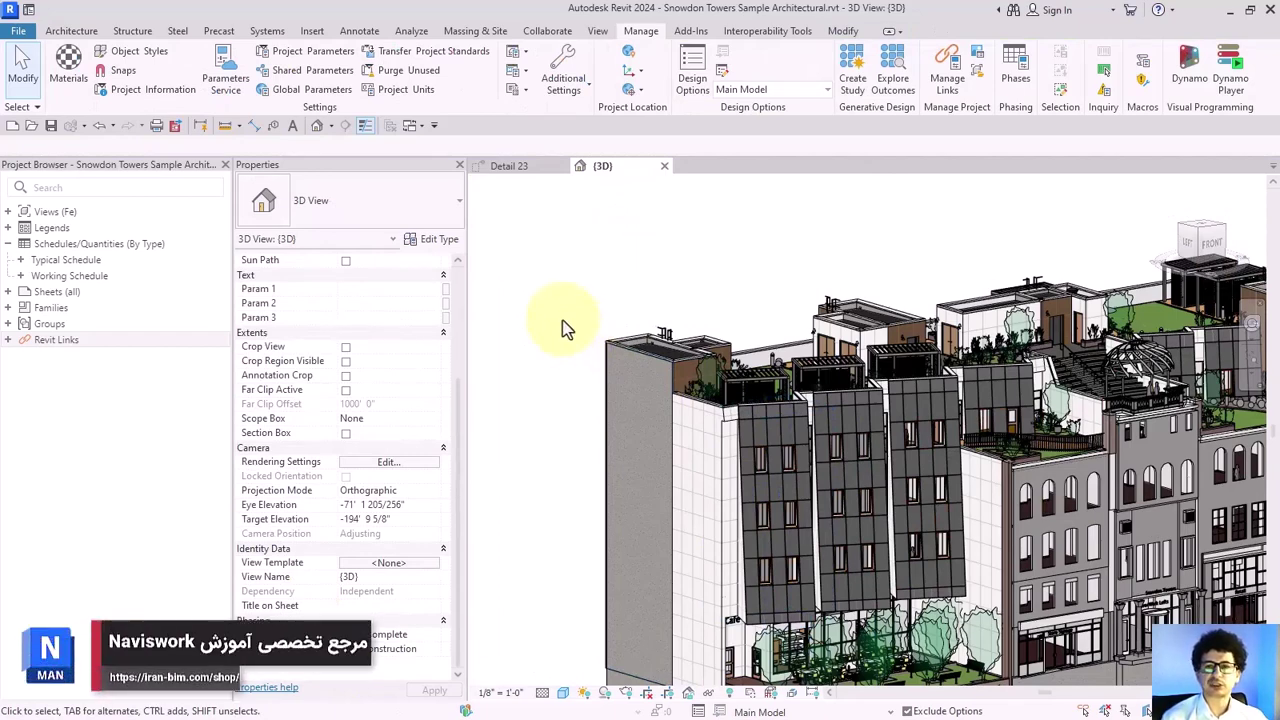
# - Select one Solar Wall window and open its type properties
pyautogui.scroll(5, 700, 390)
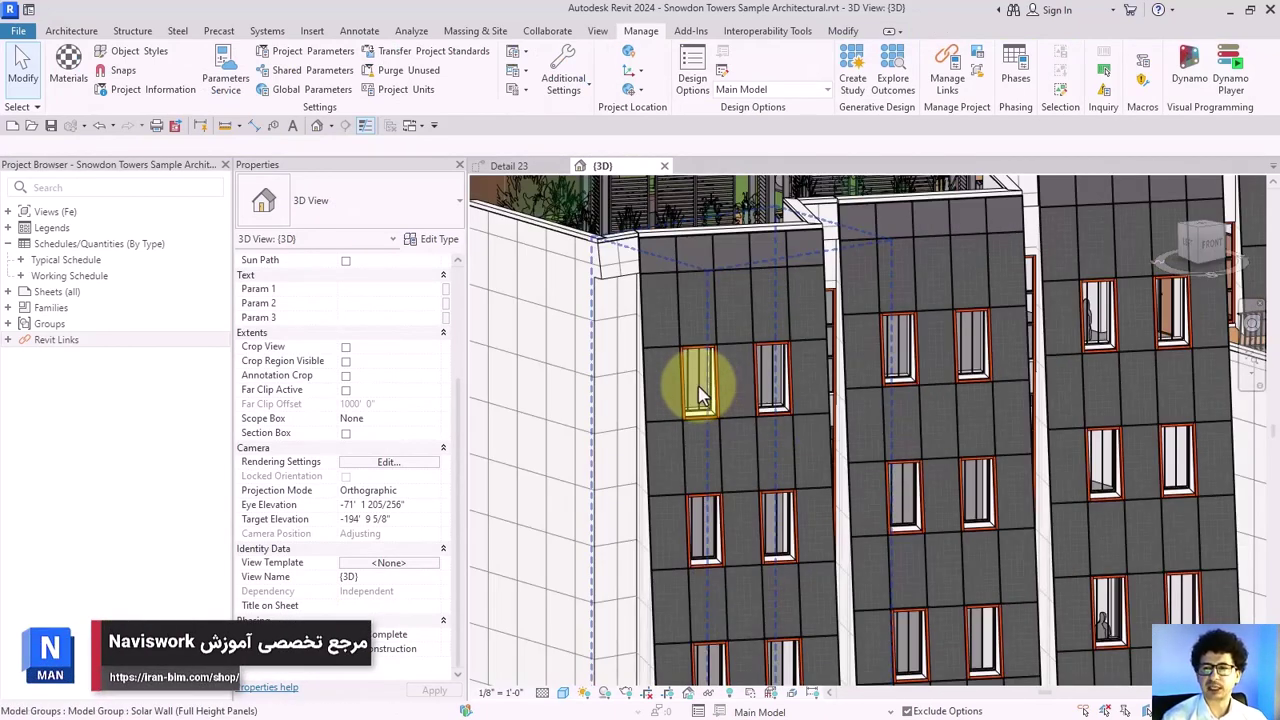
pyautogui.press('Tab')
pyautogui.click(690, 380)
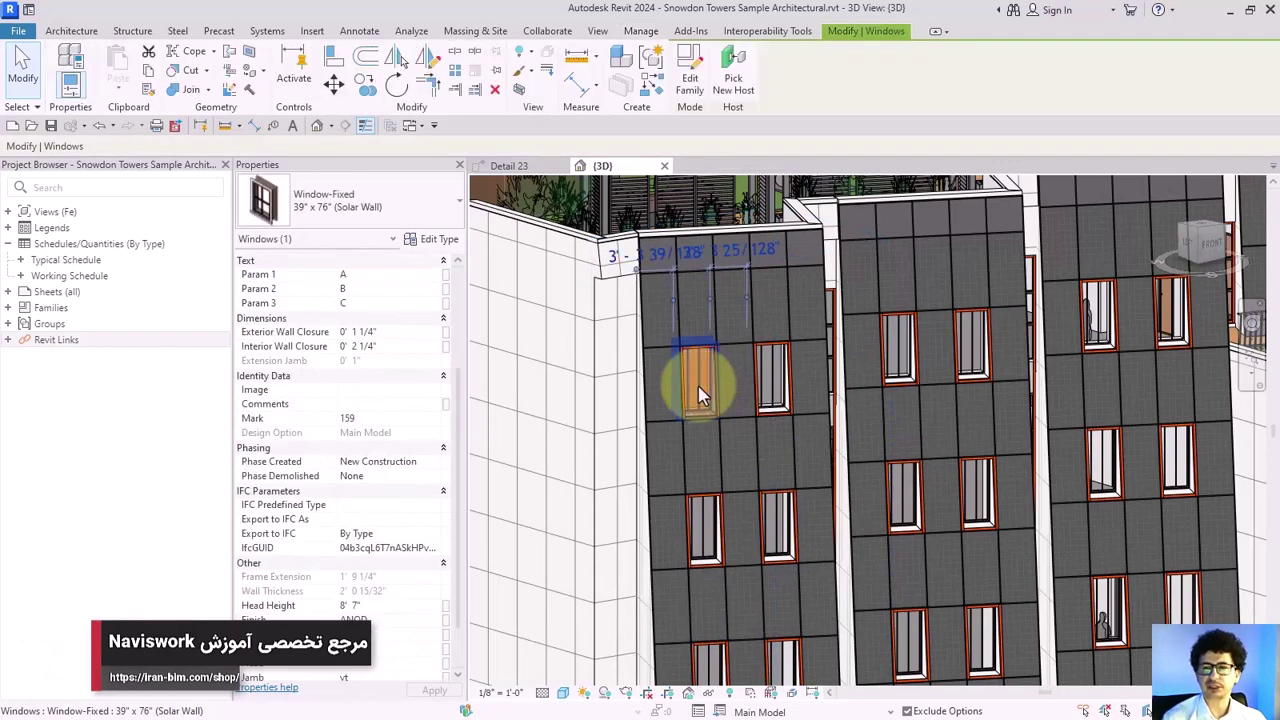
pyautogui.click(438, 242)
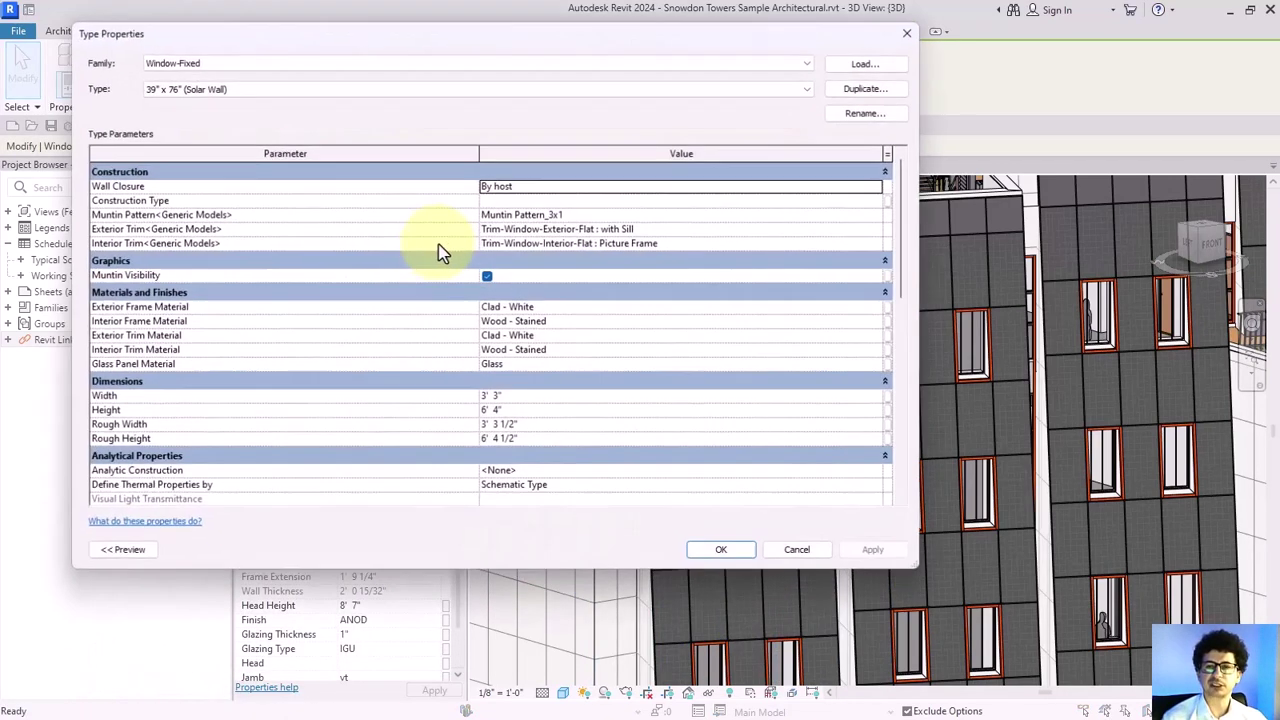
pyautogui.moveTo(920, 303); pyautogui.dragTo(838, 288)
pyautogui.scroll(-8, 811, 271)
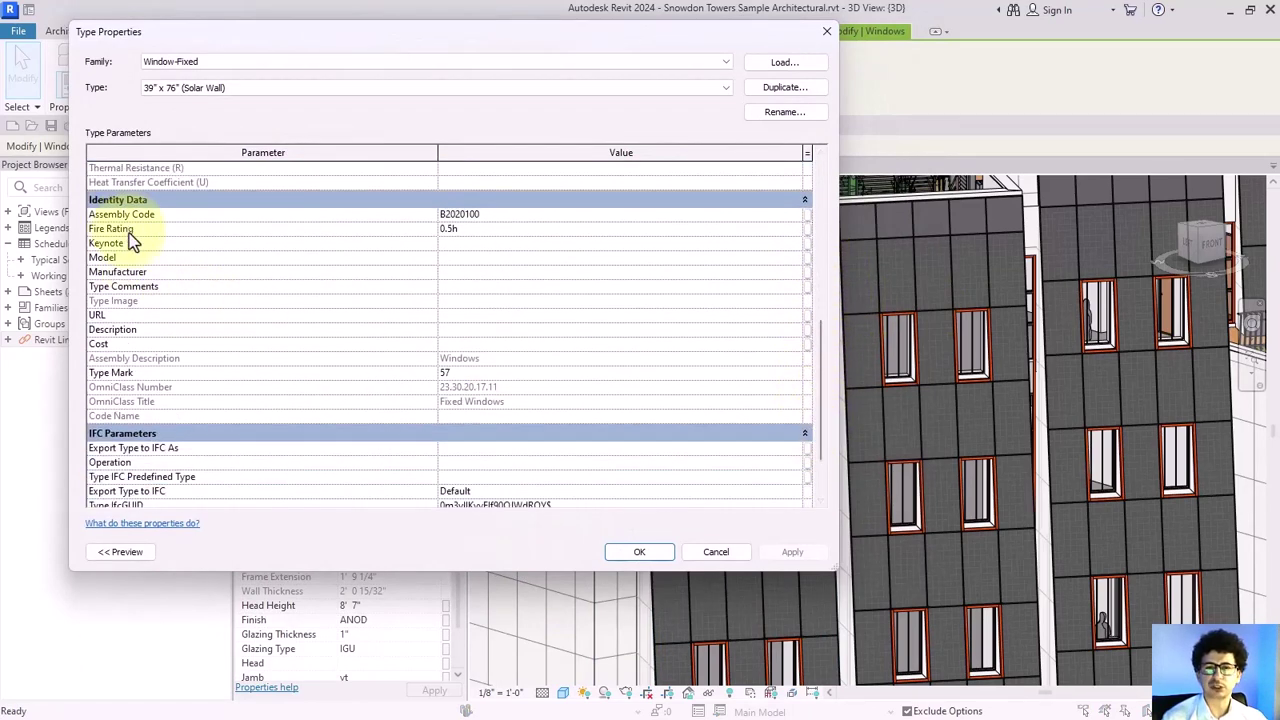
# - Enter Model 'win' and Cost 250 in the window type's Identity Data
pyautogui.click(330, 276)
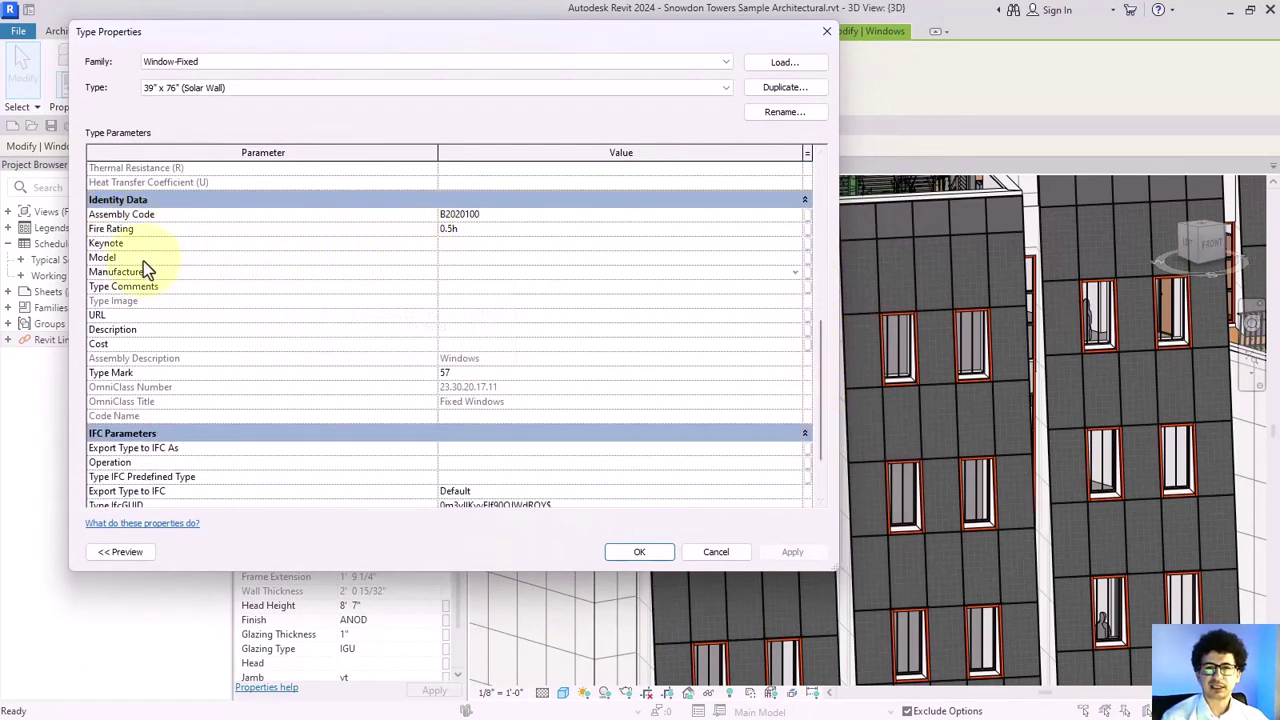
pyautogui.click(455, 260)
pyautogui.write('win')
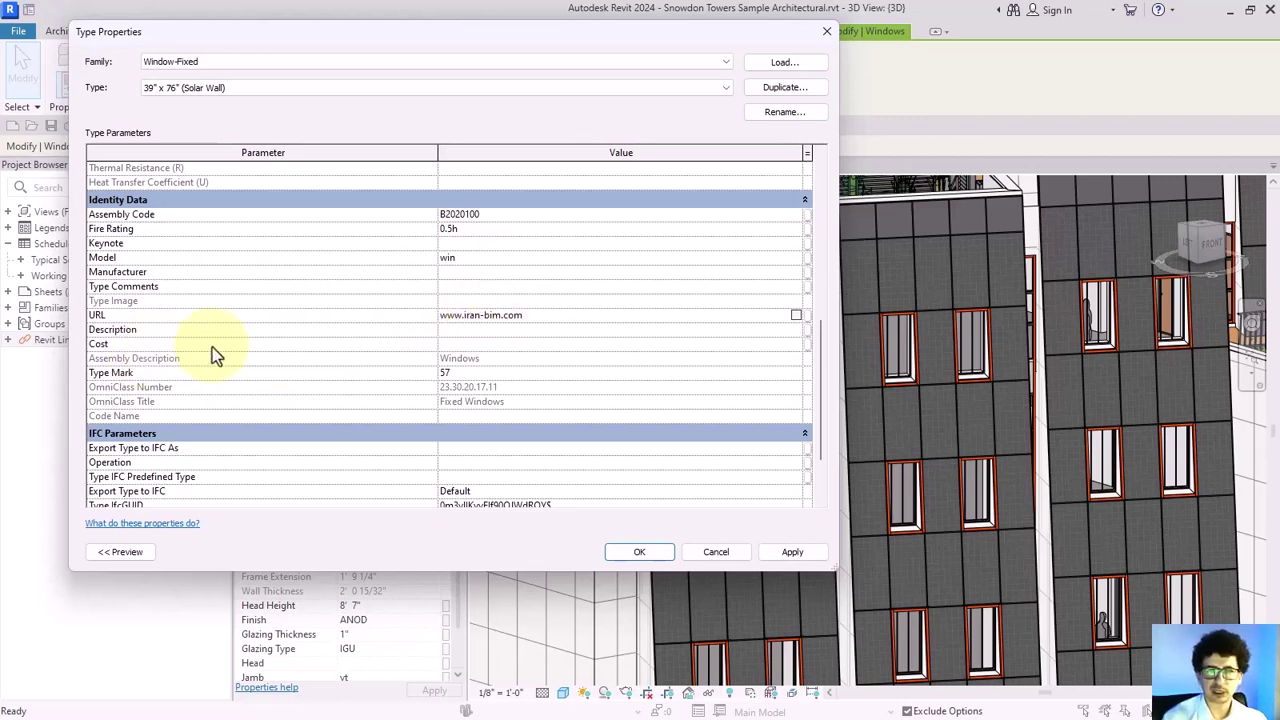
pyautogui.click(445, 344)
pyautogui.write('250')
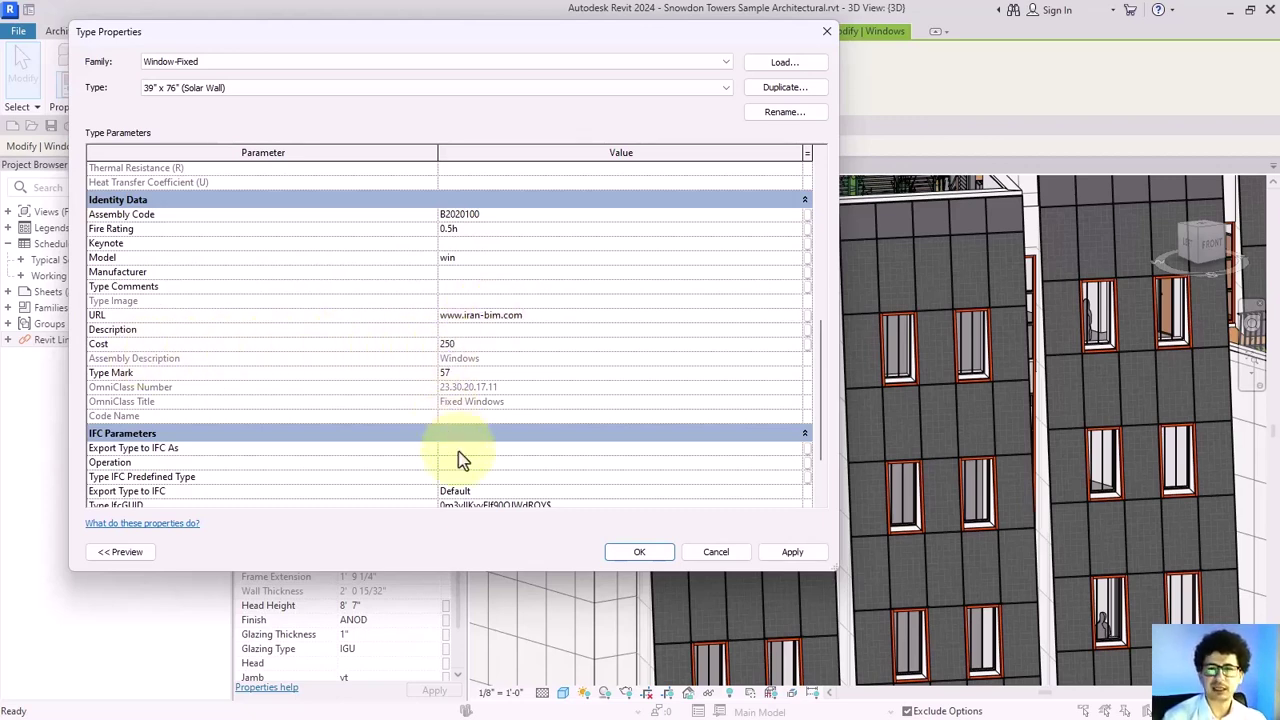
pyautogui.scroll(-1, 462, 470)
pyautogui.scroll(-1, 462, 470)
# - Apply the type changes, then export Snowdon Towers Sample Architectural.nwc, replacing the existing file
pyautogui.click(639, 551)
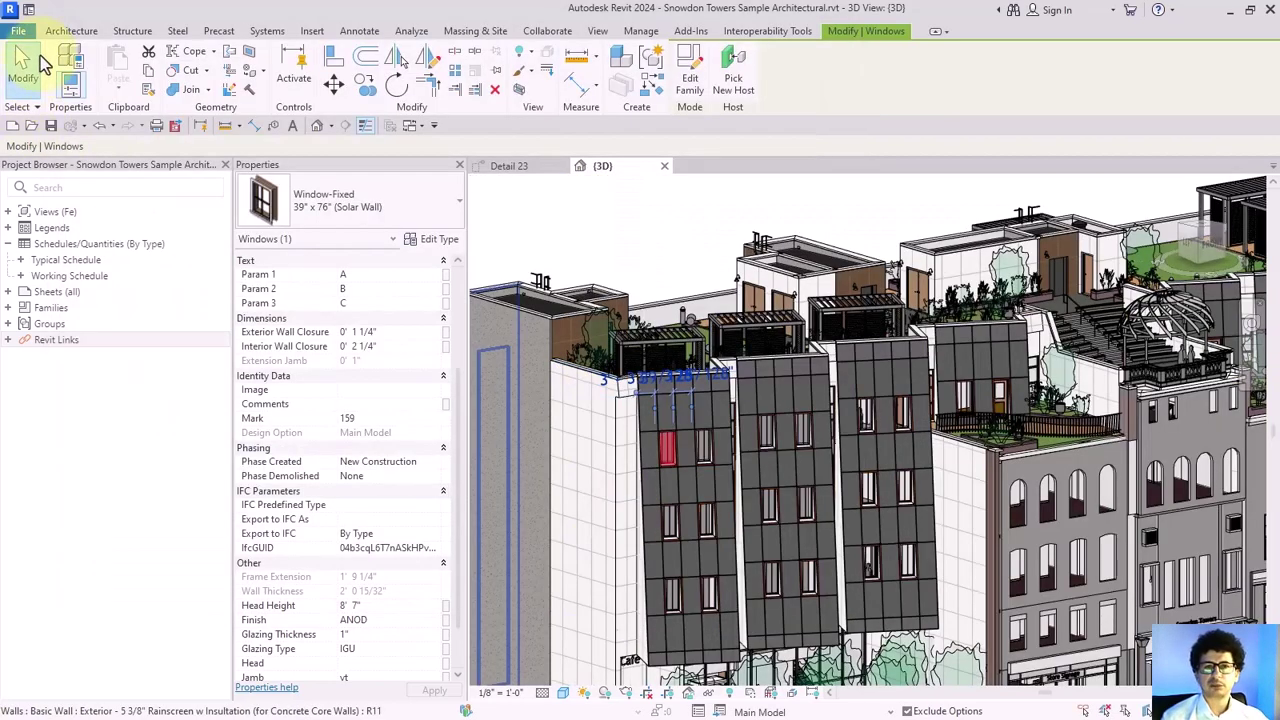
pyautogui.click(30, 62)
pyautogui.click(18, 31)
pyautogui.moveTo(86, 270)
pyautogui.click(180, 360)
pyautogui.click(537, 592)
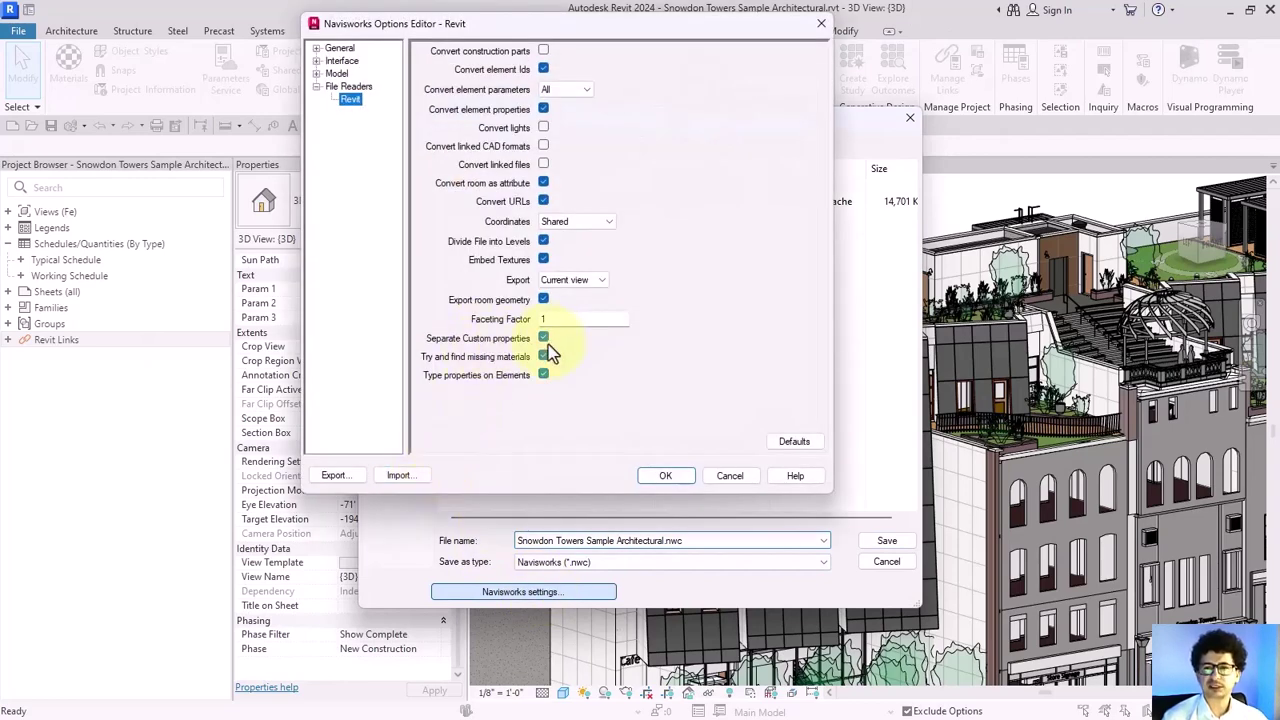
pyautogui.click(665, 475)
pyautogui.click(887, 541)
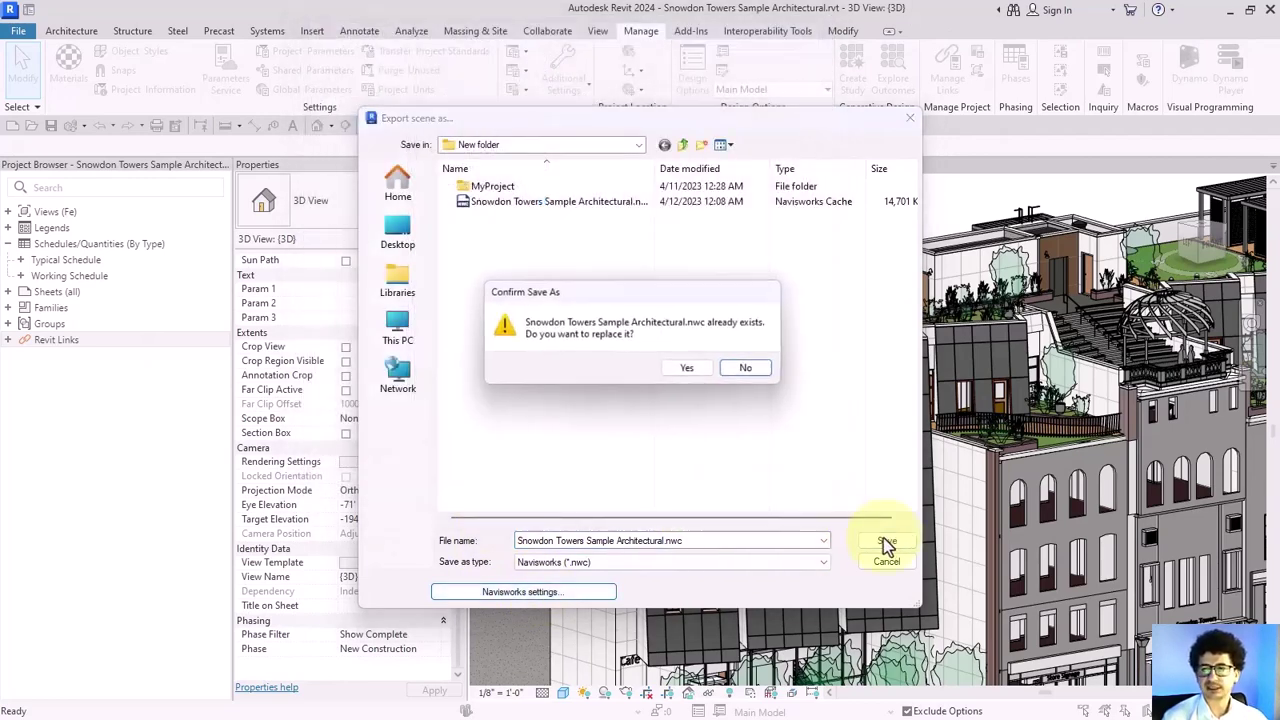
pyautogui.click(688, 369)
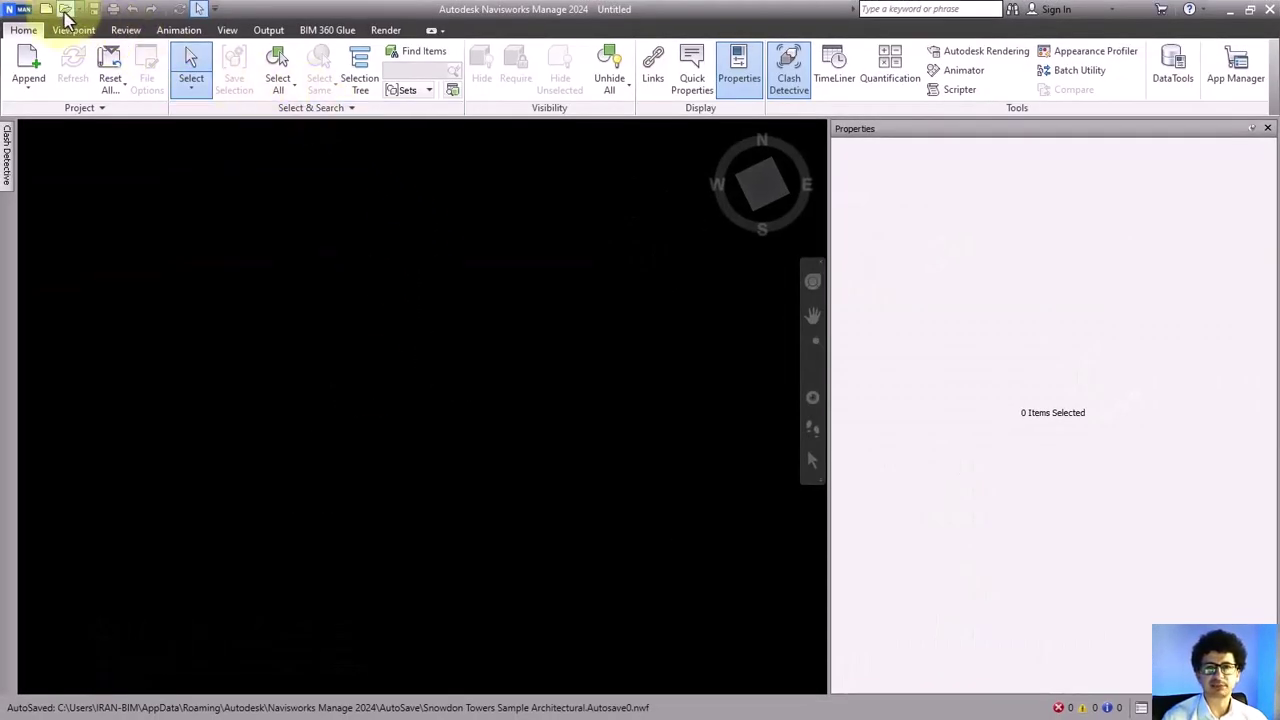
# - Open Snowdon Towers Sample Architectural.nwc in Navisworks Manage and zoom toward the facade
pyautogui.click(64, 10)
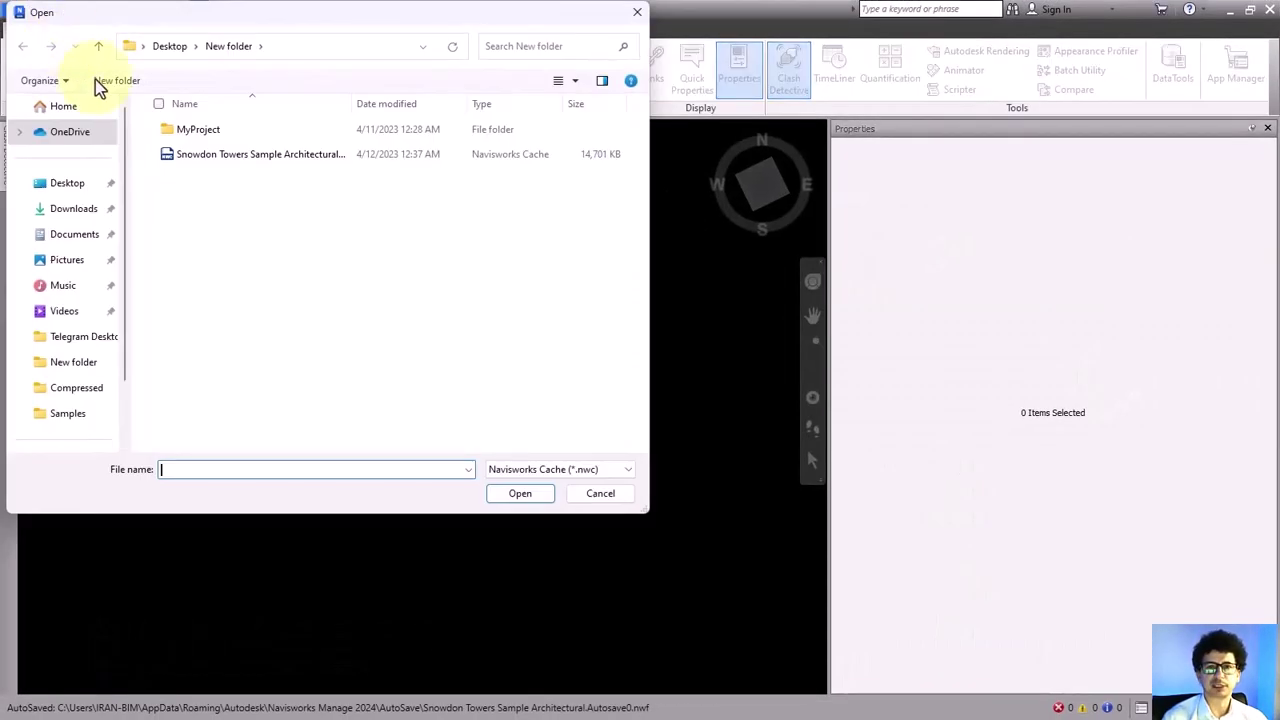
pyautogui.click(205, 160)
pyautogui.click(518, 493)
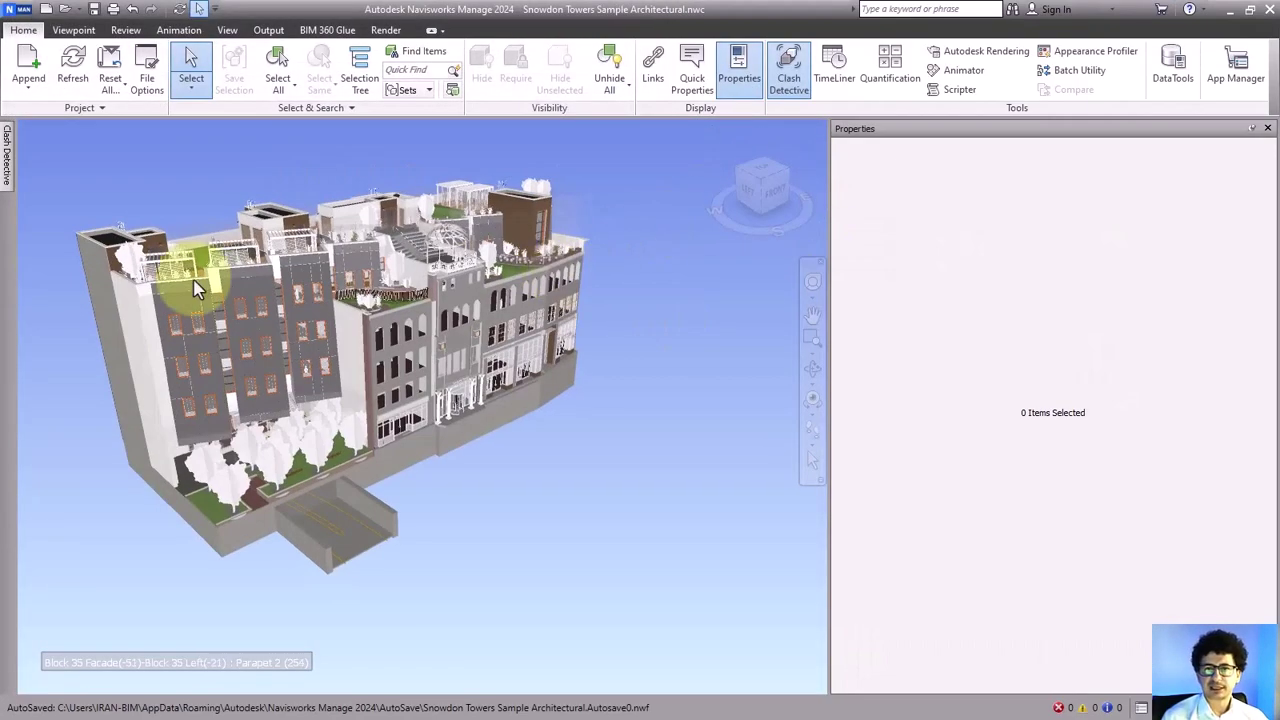
pyautogui.scroll(5, 196, 288)
# - Select a Solar Wall window, review its Custom properties, then show its Revit Type properties
pyautogui.click(166, 337)
pyautogui.scroll(2, 200, 345)
pyautogui.scroll(4, 306, 343)
pyautogui.click(314, 343)
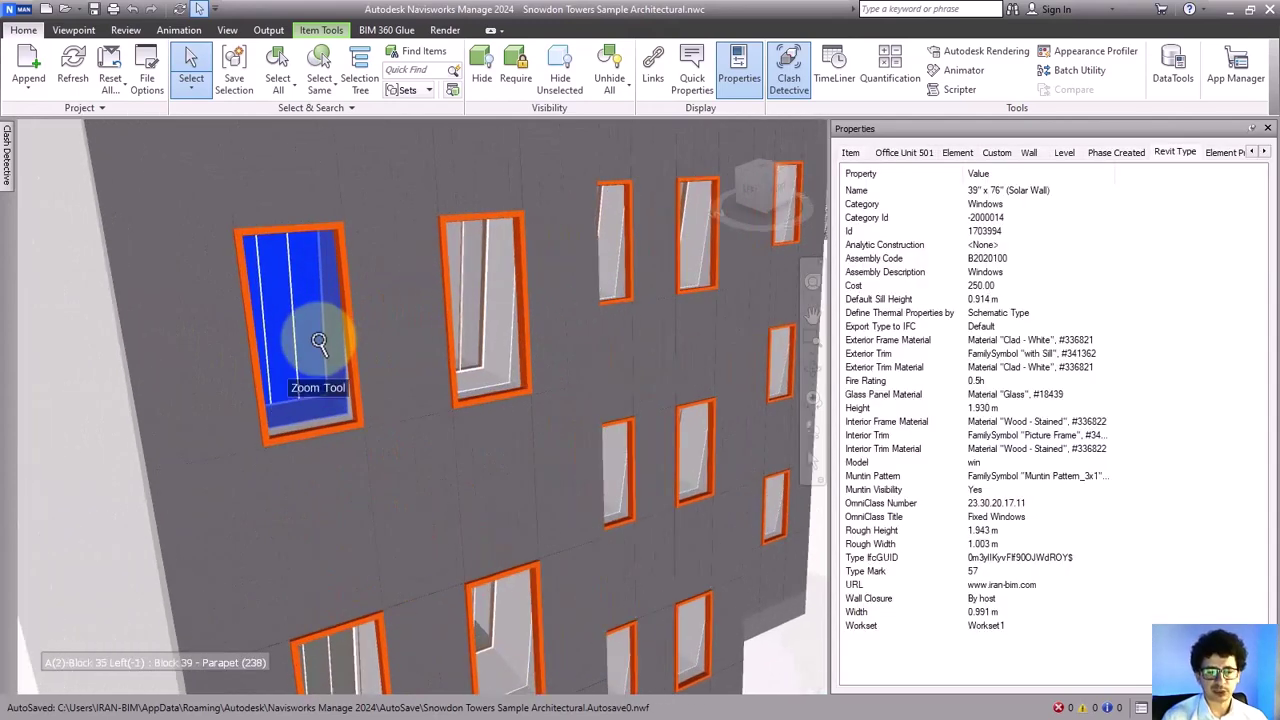
pyautogui.scroll(1, 319, 343)
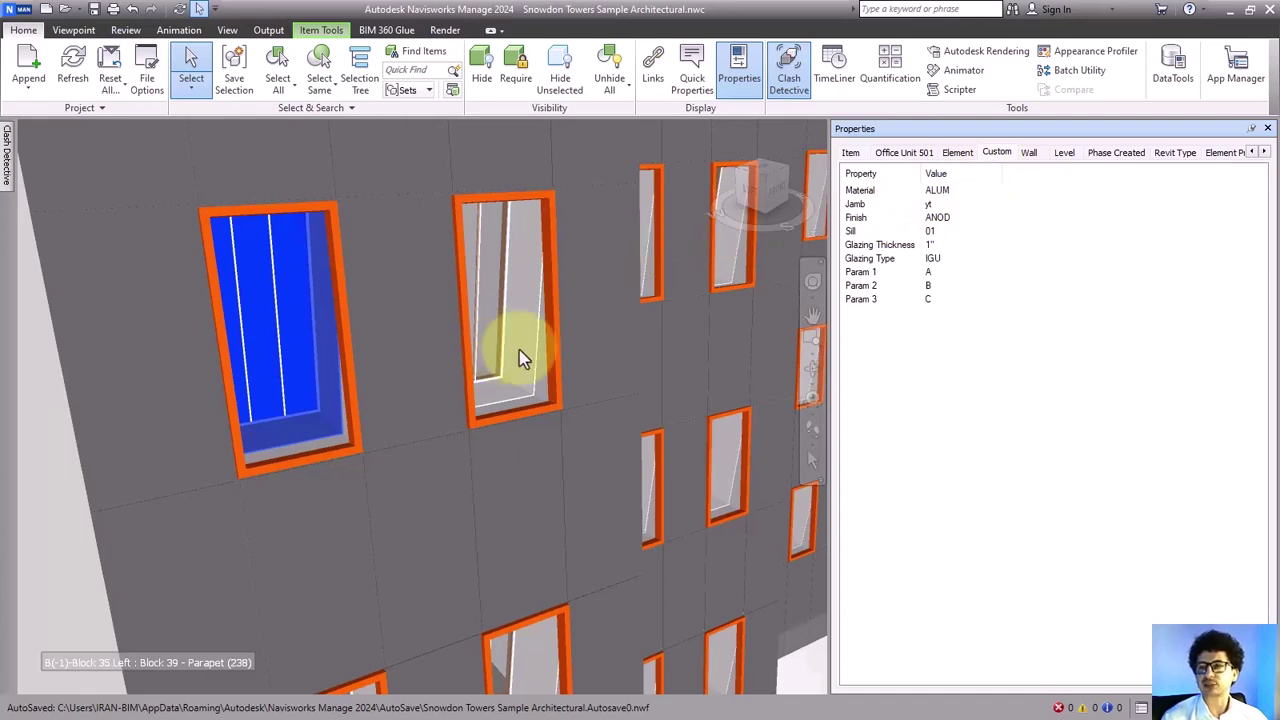
pyautogui.click(1173, 154)
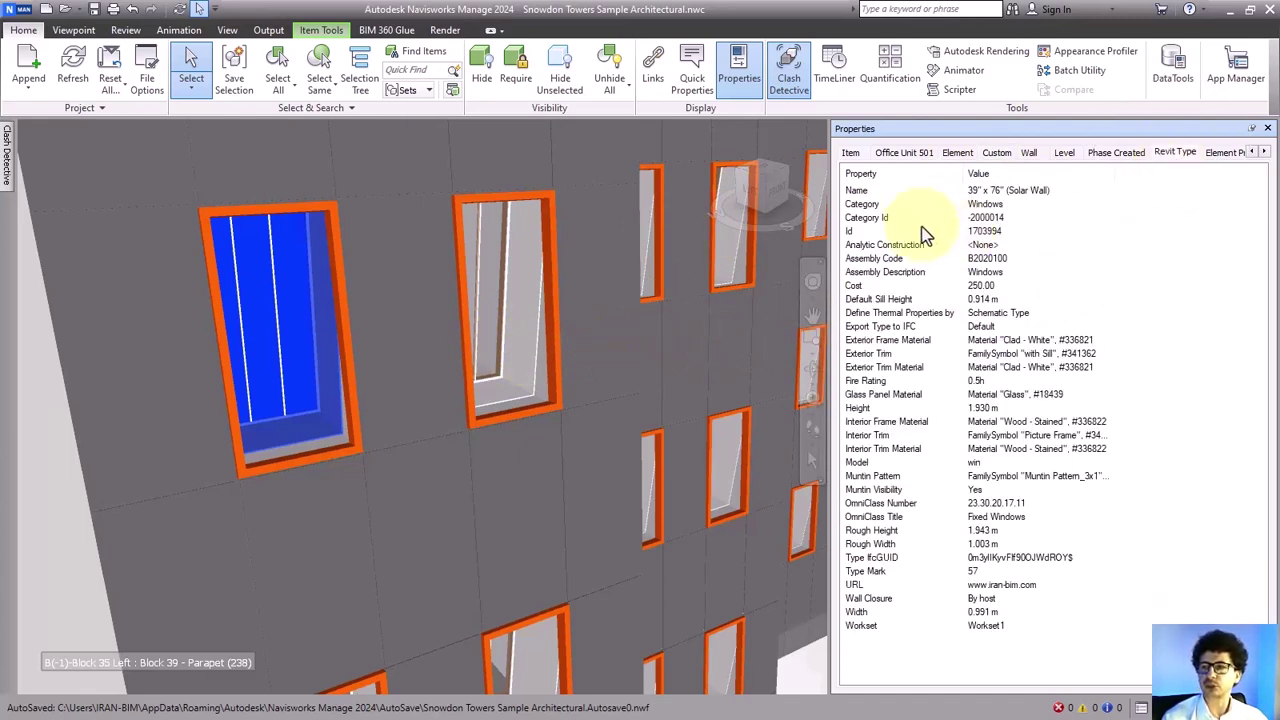